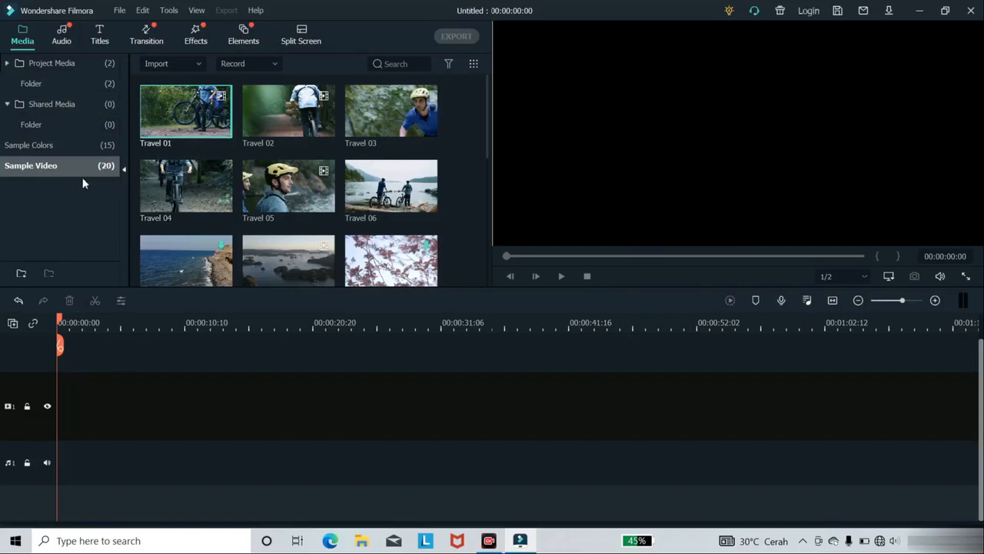
Add the Travel 05 sample video at the start of video track 1, keeping the project settings of 1920 x 1080 24fps
{"action": "left_click", "coordinate": [280, 199]}
{"action": "left_click_drag", "start_coordinate": [275, 194], "coordinate": [65, 434]}
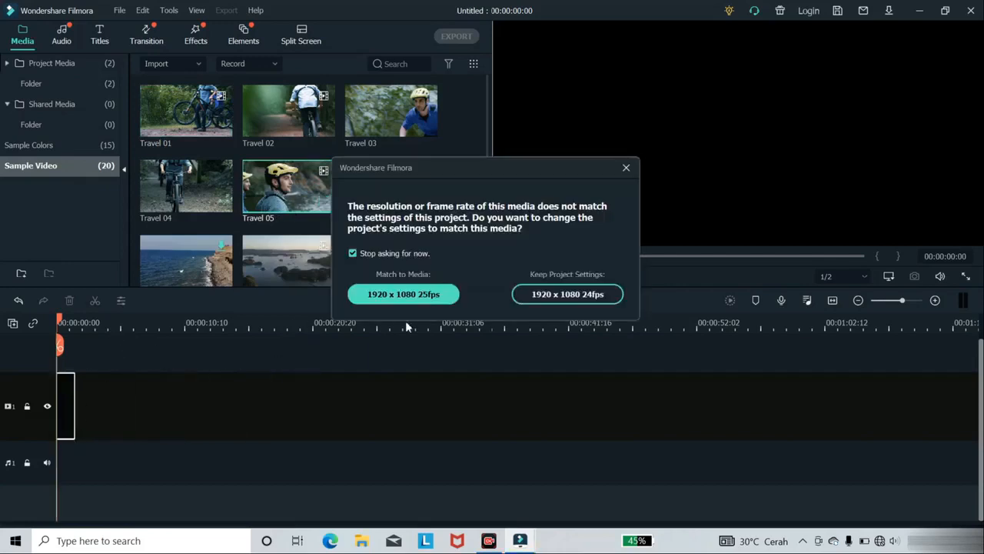
{"action": "left_click", "coordinate": [546, 298]}
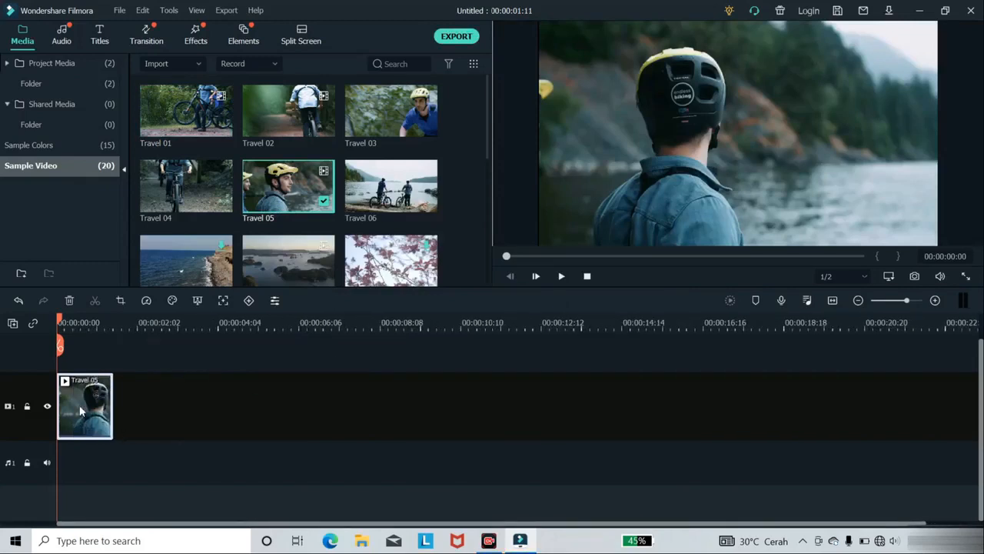
Open the Travel 05 clip's properties and examine the Video, Color and Animation settings
{"action": "double_click", "coordinate": [79, 411]}
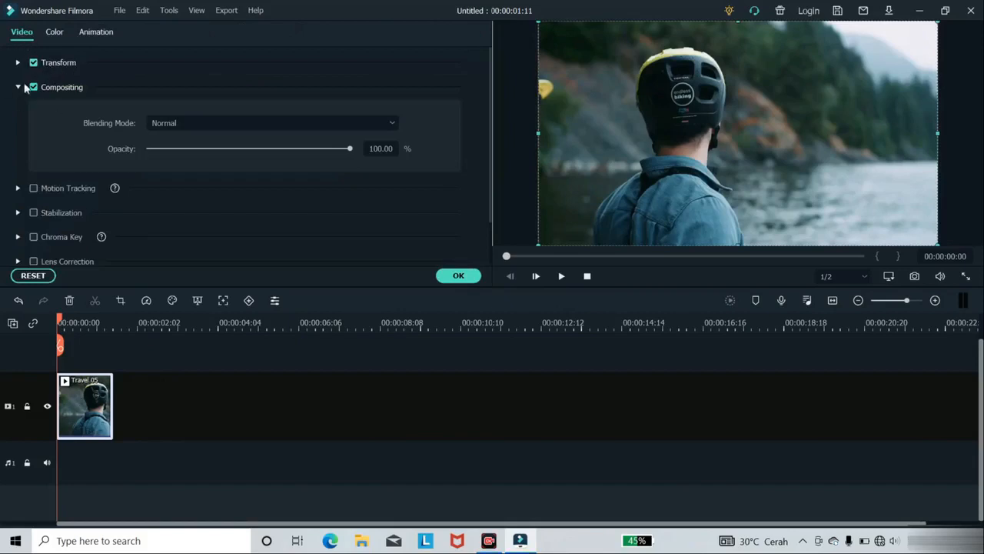
{"action": "left_click", "coordinate": [54, 34]}
{"action": "left_click", "coordinate": [94, 34]}
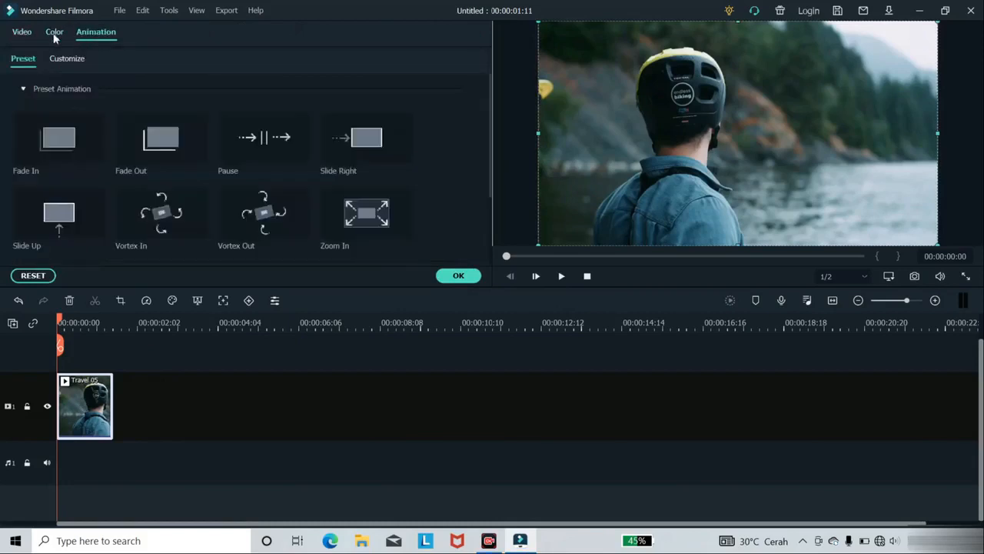
{"action": "left_click", "coordinate": [25, 35]}
{"action": "left_click", "coordinate": [48, 35]}
{"action": "left_click", "coordinate": [100, 37]}
{"action": "left_click", "coordinate": [18, 35]}
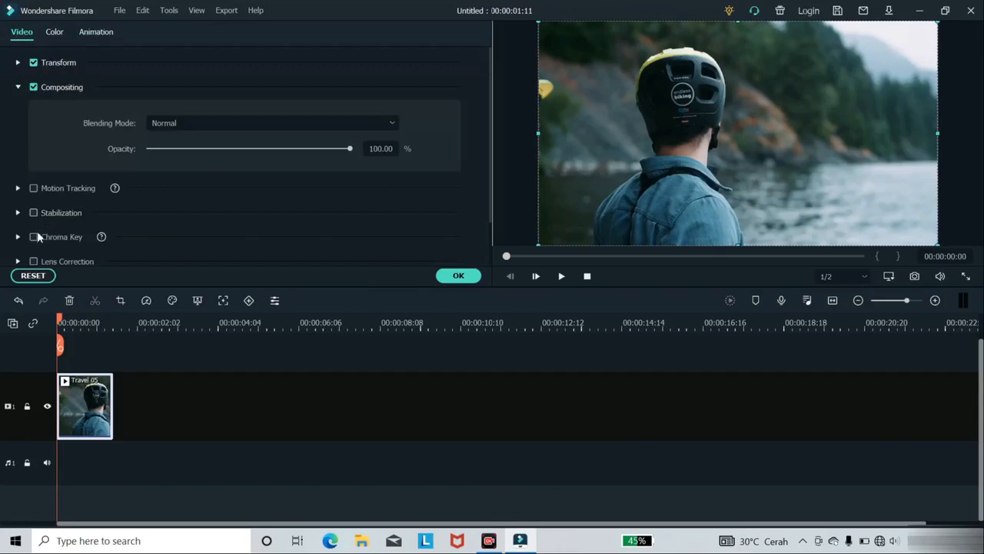
{"action": "scroll", "coordinate": [46, 248], "scroll_direction": "down", "scroll_amount": 1}
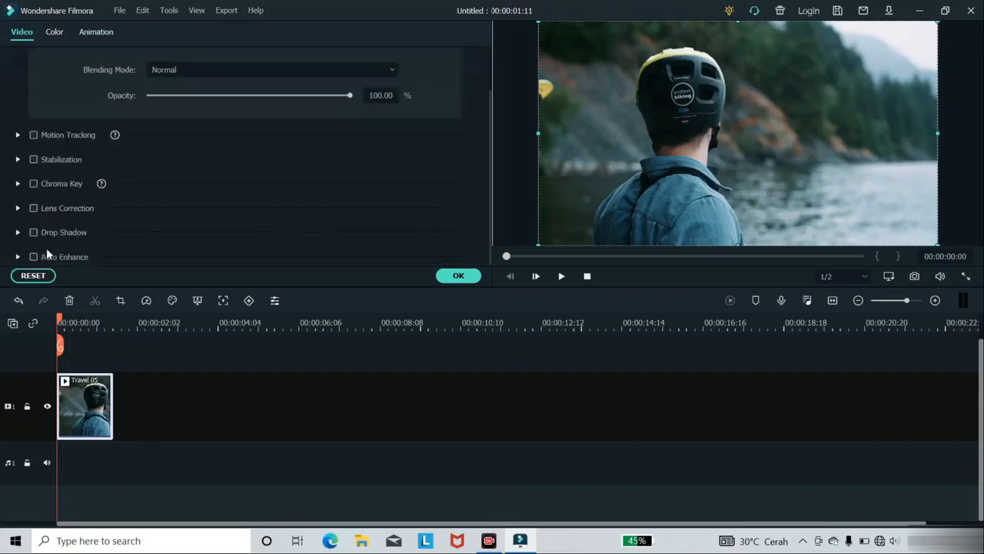
{"action": "scroll", "coordinate": [47, 247], "scroll_direction": "up", "scroll_amount": 1}
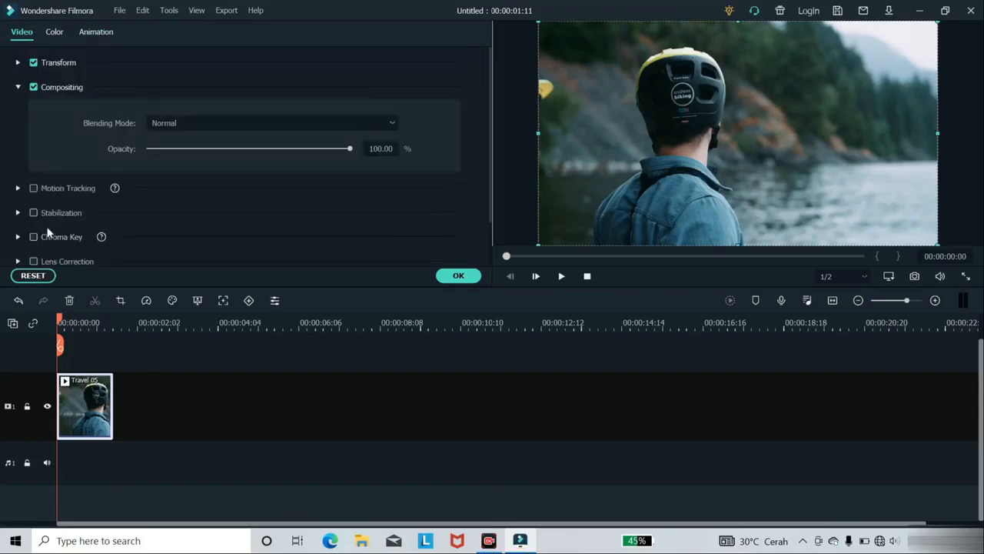
{"action": "scroll", "coordinate": [46, 250], "scroll_direction": "down", "scroll_amount": 1}
{"action": "scroll", "coordinate": [47, 257], "scroll_direction": "up", "scroll_amount": 1}
Try a 45-degree rotation on the Travel 05 clip with a playback preview, and reset the rotation
{"action": "left_click", "coordinate": [19, 65]}
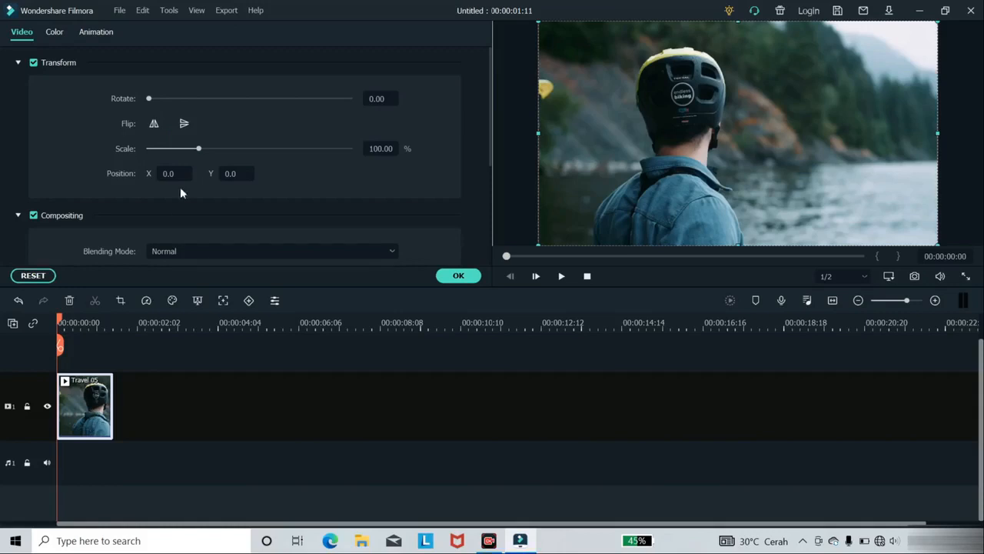
{"action": "left_click_drag", "start_coordinate": [150, 100], "coordinate": [172, 115]}
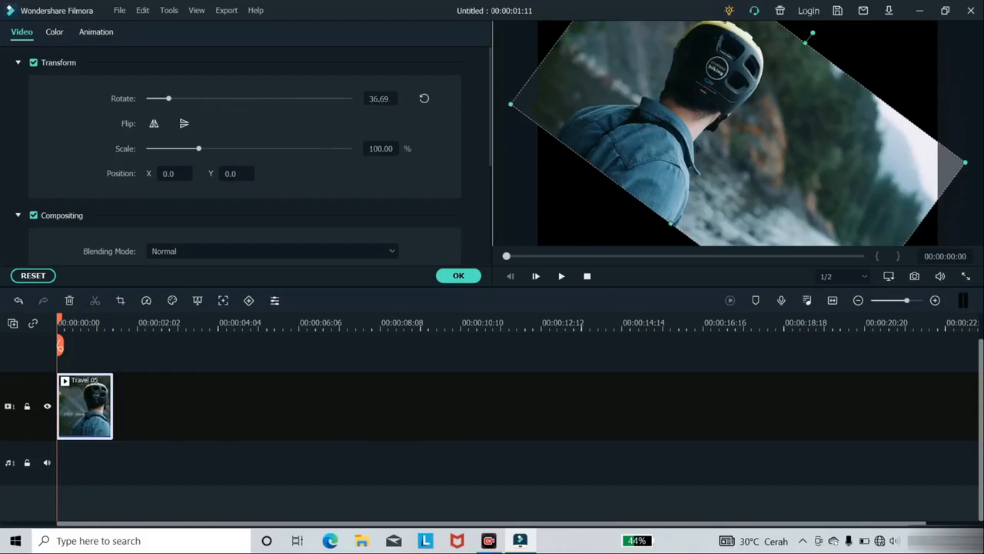
{"action": "left_click", "coordinate": [384, 102]}
{"action": "type", "text": "45"}
{"action": "key", "text": "Return"}
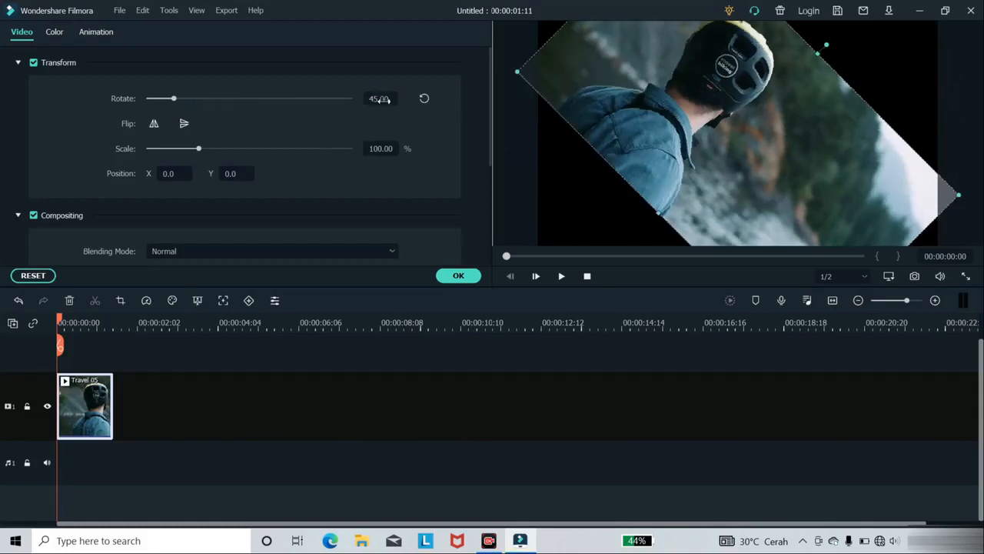
{"action": "left_click", "coordinate": [561, 276]}
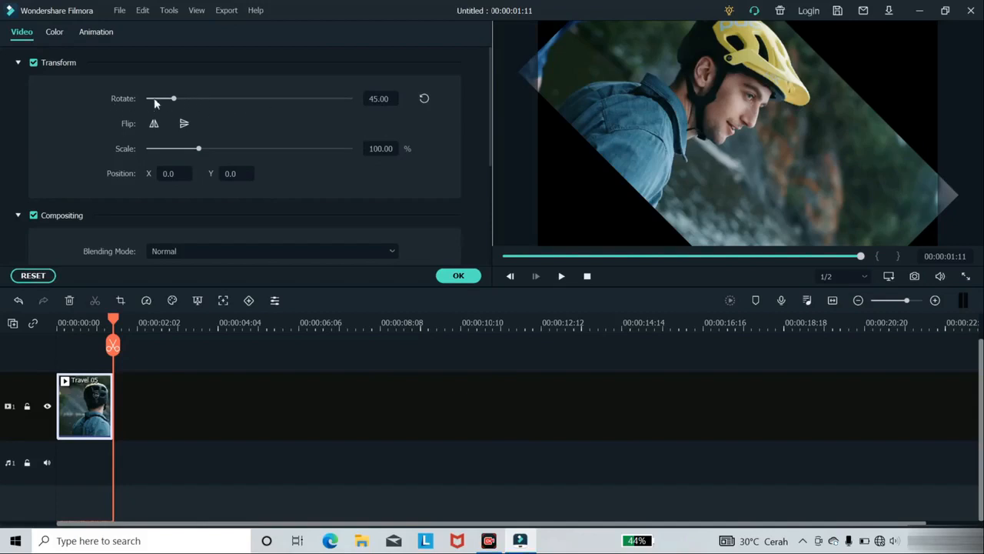
{"action": "left_click", "coordinate": [424, 99]}
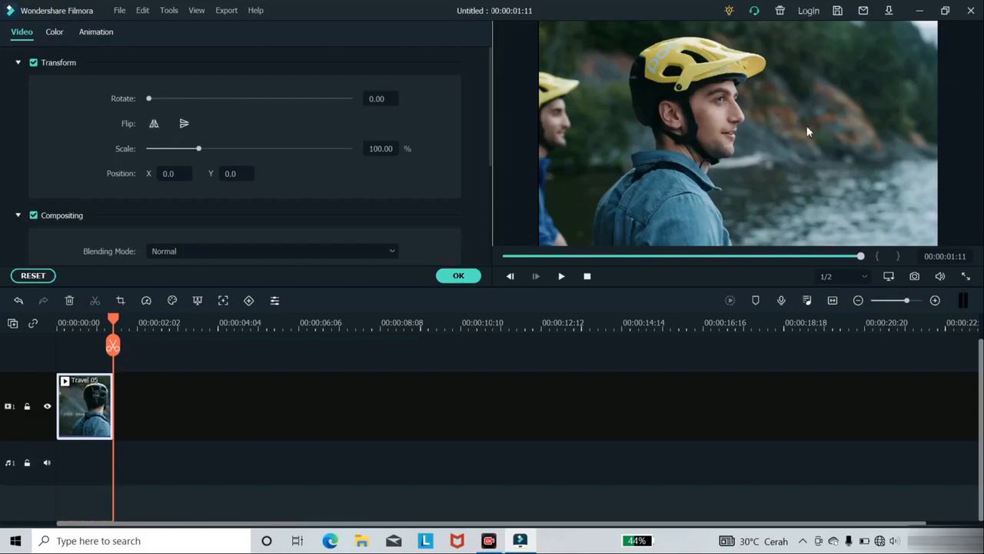
Try flipping the clip horizontally and vertically, reverting each flip
{"action": "left_click", "coordinate": [154, 123]}
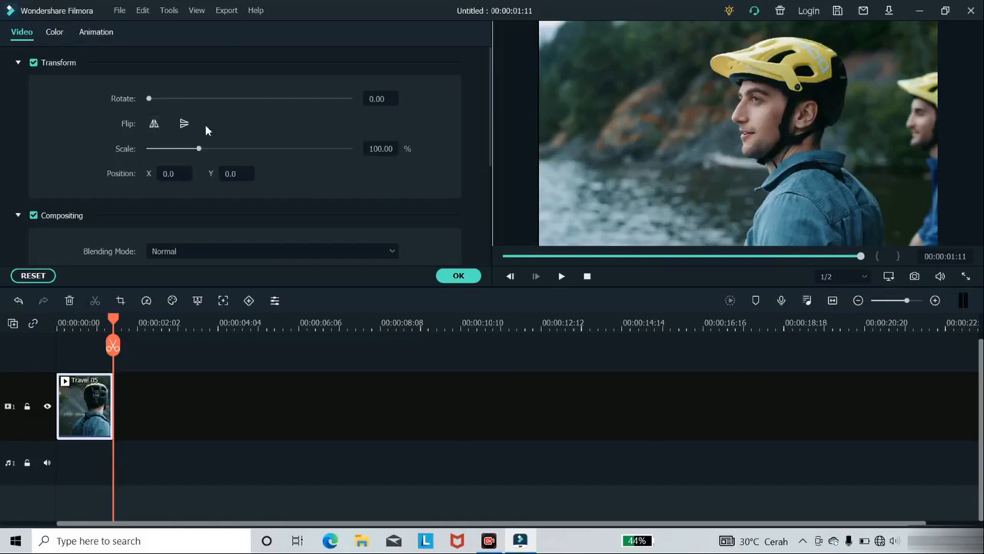
{"action": "left_click", "coordinate": [154, 126]}
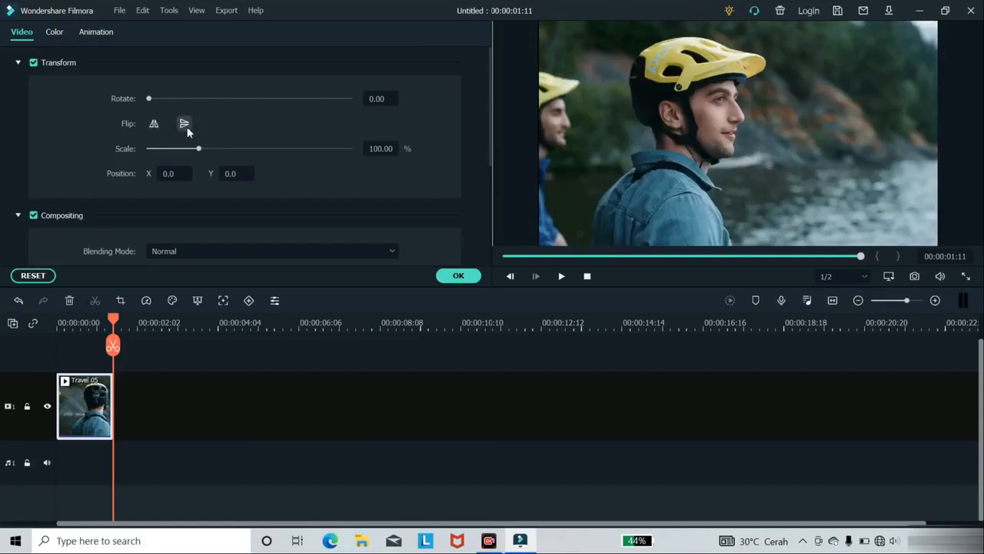
{"action": "left_click", "coordinate": [185, 125]}
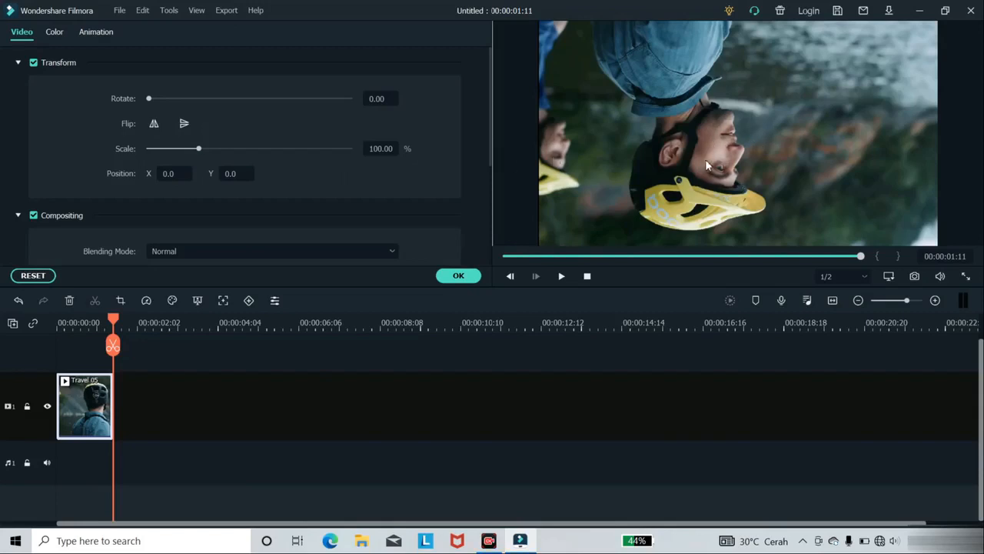
{"action": "left_click", "coordinate": [183, 123]}
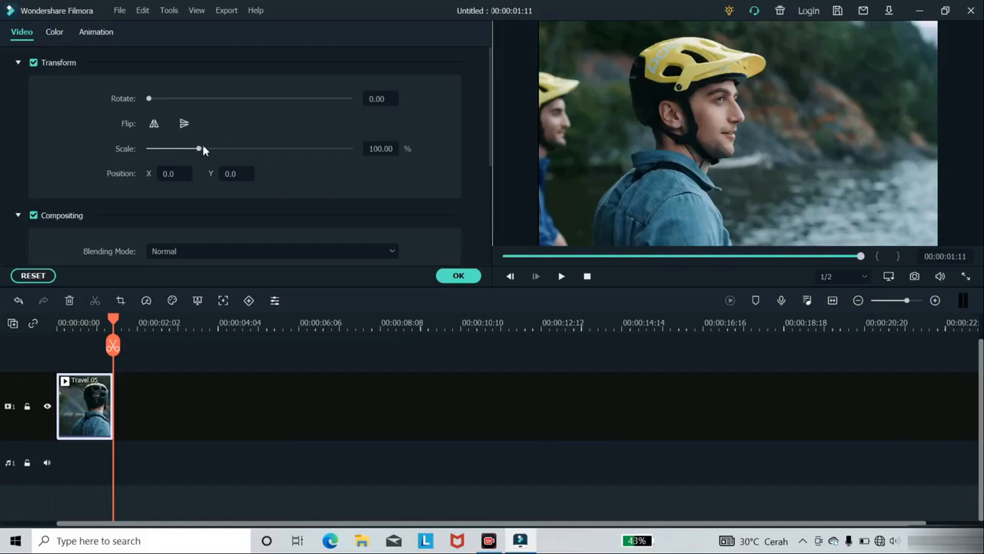
Try scaling the clip to 61.15% and offsetting its position to X 1, Y 10, resetting each property
{"action": "left_click_drag", "start_coordinate": [198, 149], "coordinate": [178, 152]}
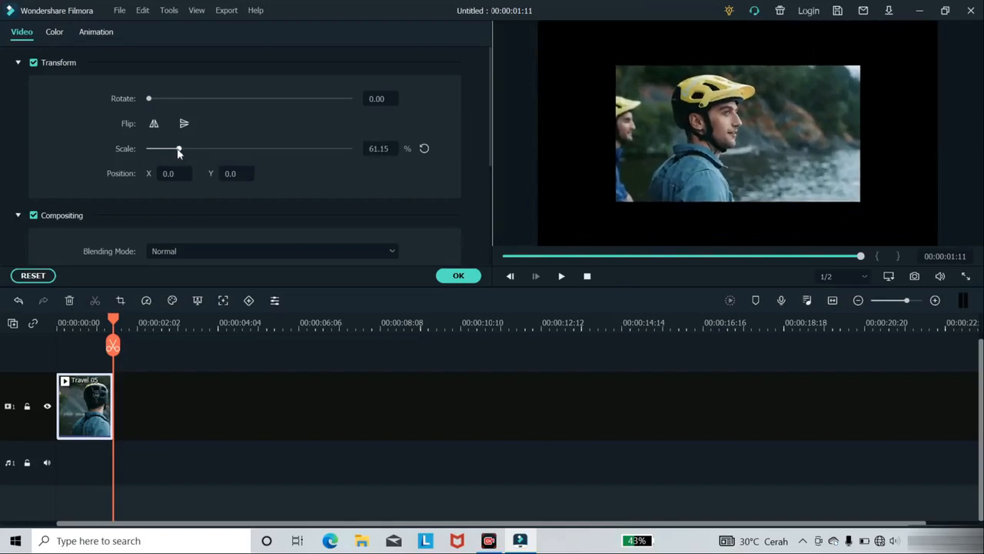
{"action": "left_click", "coordinate": [424, 149]}
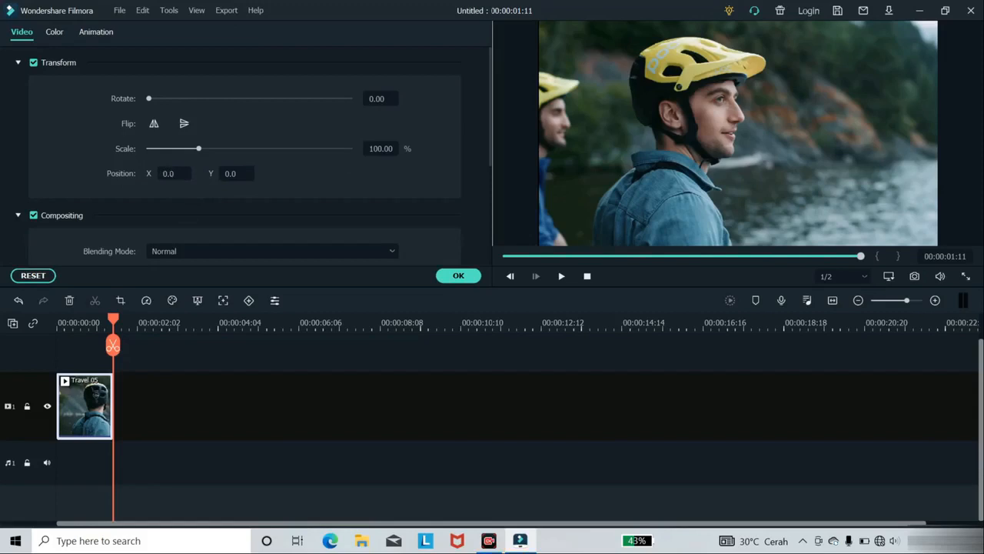
{"action": "left_click_drag", "start_coordinate": [174, 174], "coordinate": [2, 174]}
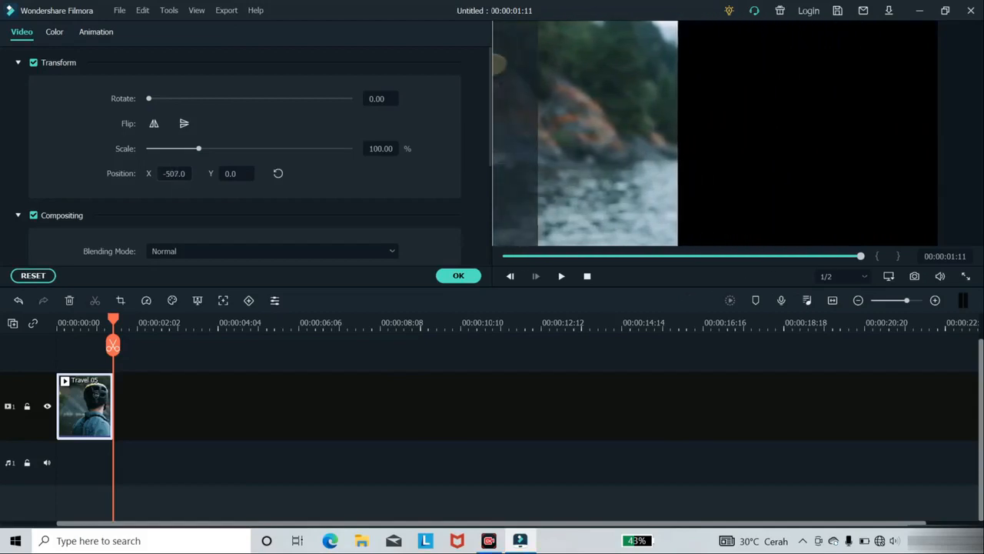
{"action": "left_click_drag", "start_coordinate": [174, 173], "coordinate": [494, 174]}
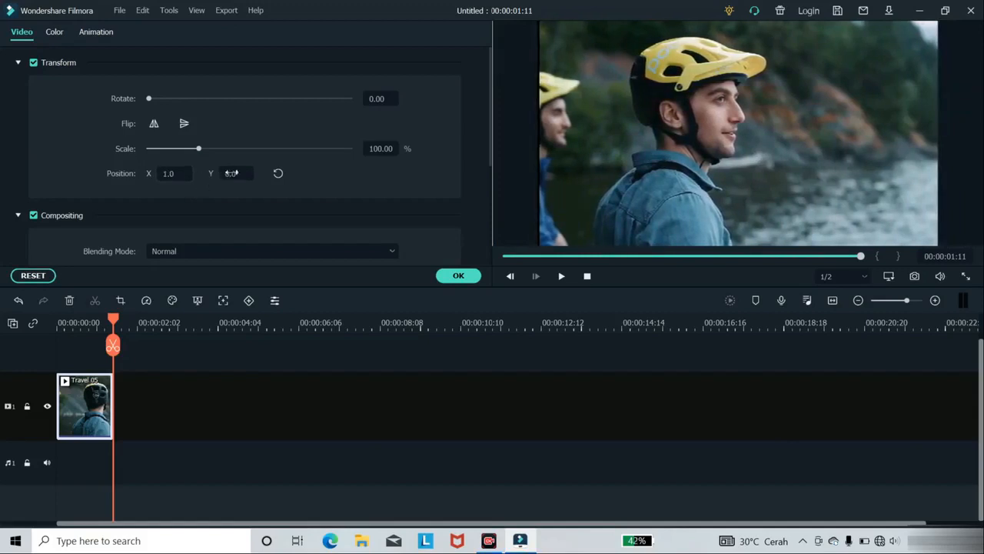
{"action": "mouse_move", "coordinate": [230, 173]}
{"action": "left_mouse_down"}
{"action": "mouse_move", "coordinate": [80, 173]}
{"action": "mouse_move", "coordinate": [418, 173]}
{"action": "mouse_move", "coordinate": [156, 173]}
{"action": "mouse_move", "coordinate": [237, 173]}
{"action": "left_mouse_up"}
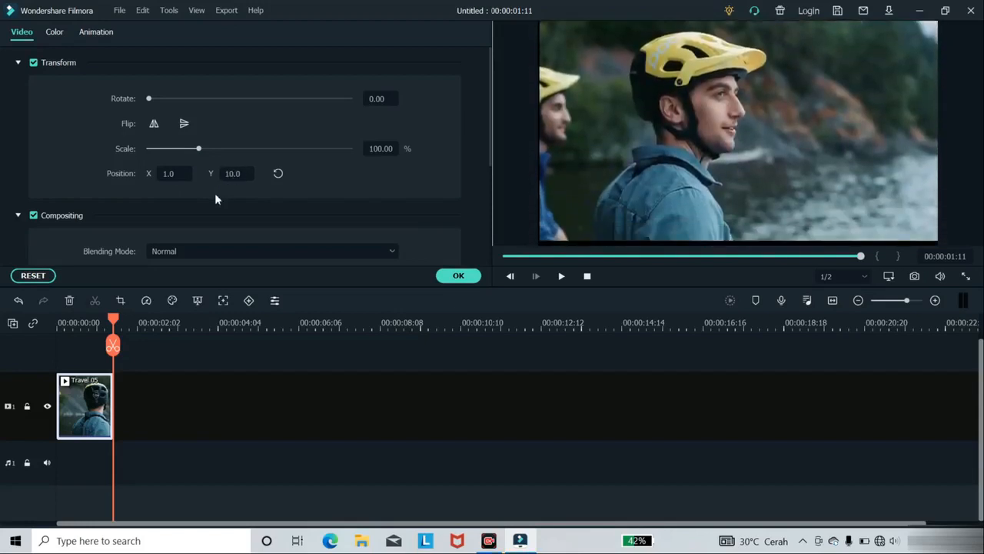
{"action": "left_click", "coordinate": [277, 174]}
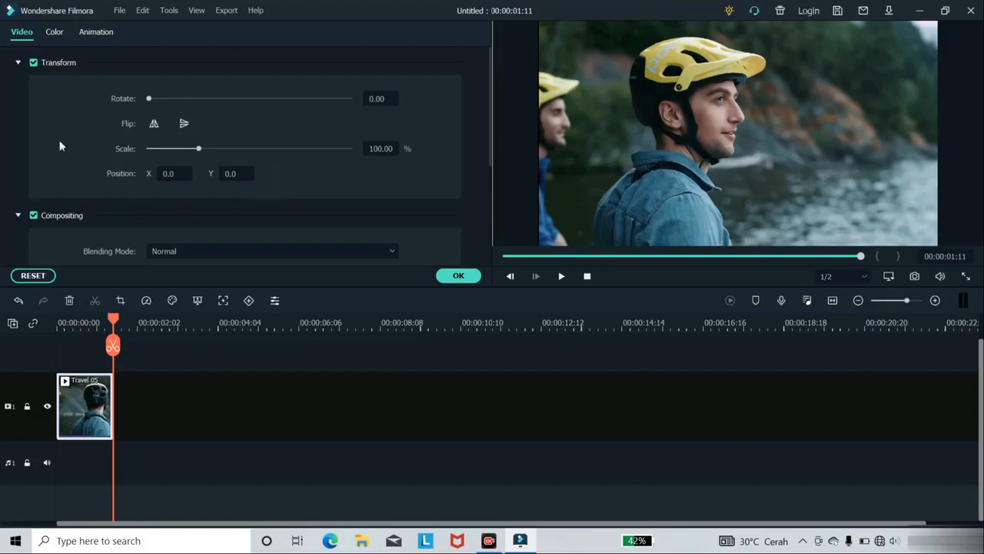
Collapse the Transform settings and examine the available blending modes under Compositing with the playhead at mid-clip
{"action": "left_click", "coordinate": [19, 63]}
{"action": "left_click", "coordinate": [18, 63]}
{"action": "left_click", "coordinate": [19, 64]}
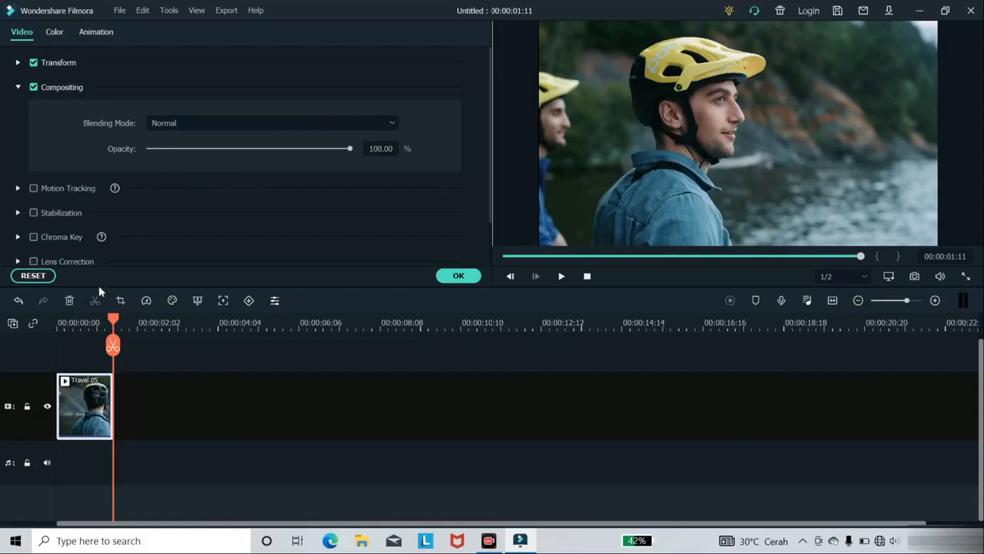
{"action": "left_click_drag", "start_coordinate": [113, 321], "coordinate": [82, 321]}
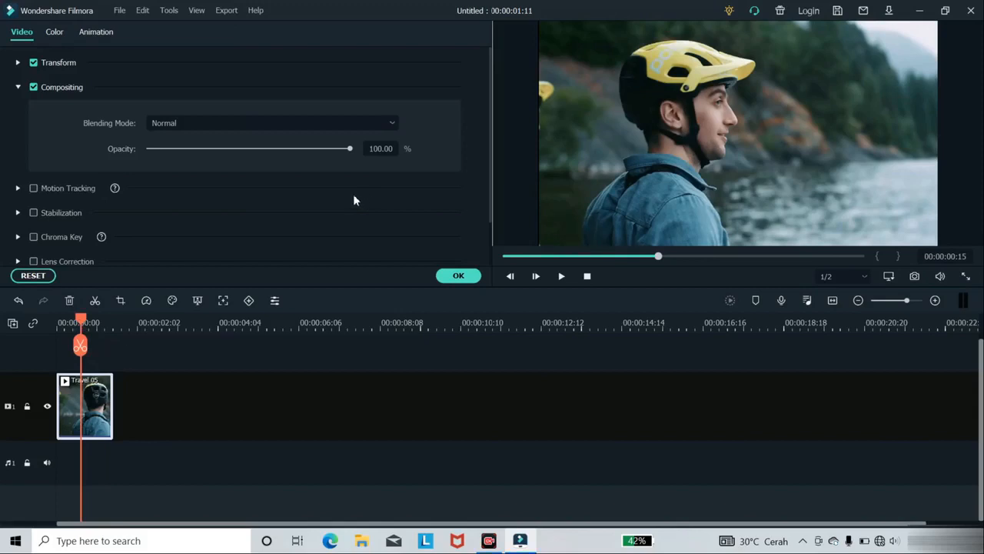
{"action": "left_click", "coordinate": [392, 123]}
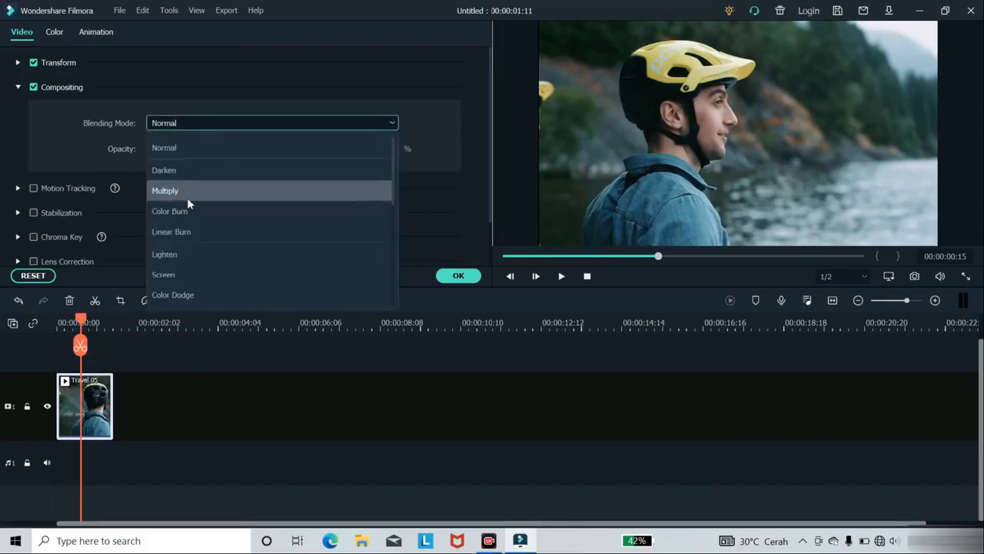
{"action": "left_click", "coordinate": [422, 107]}
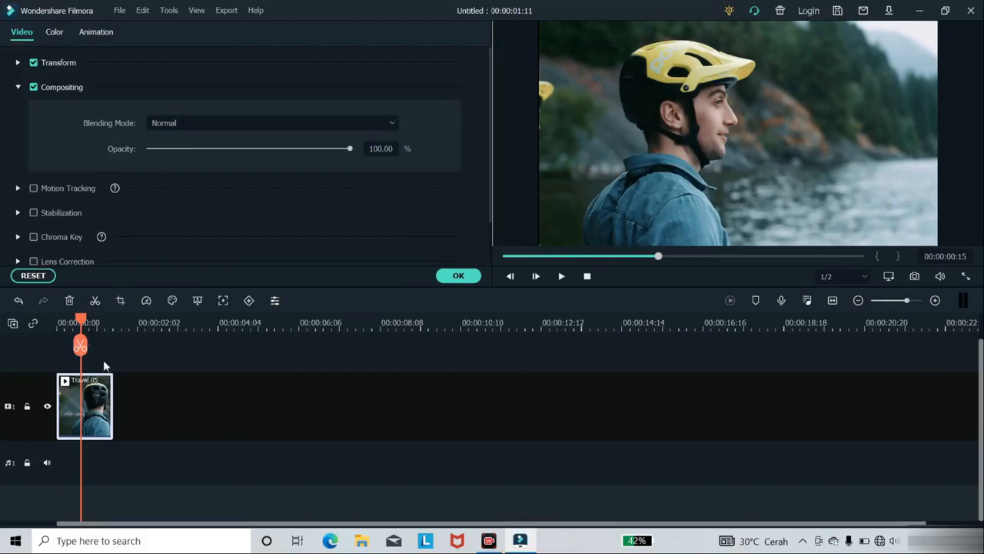
Return the playhead to the start and delete the Travel 05 clip from the timeline
{"action": "left_click_drag", "start_coordinate": [81, 323], "coordinate": [59, 323]}
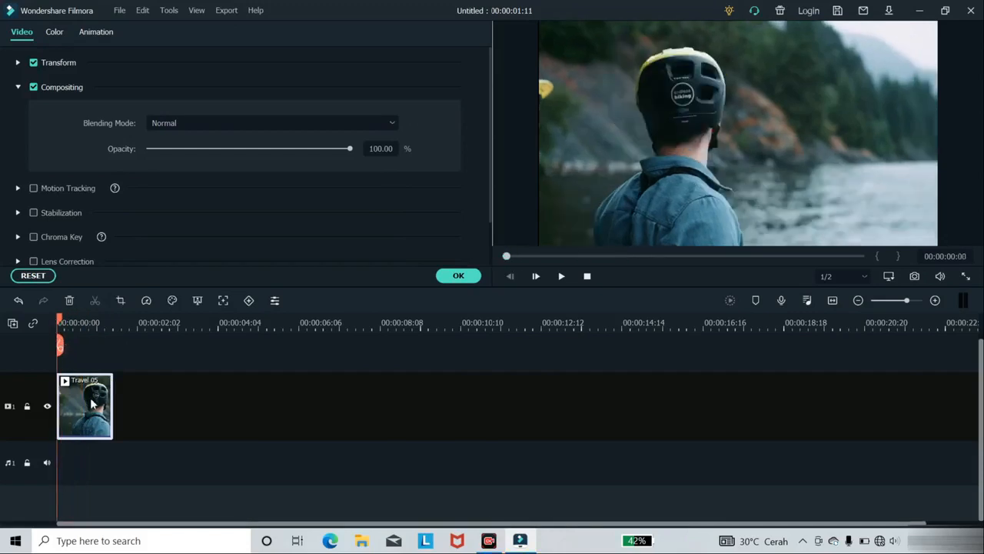
{"action": "key", "text": "Delete"}
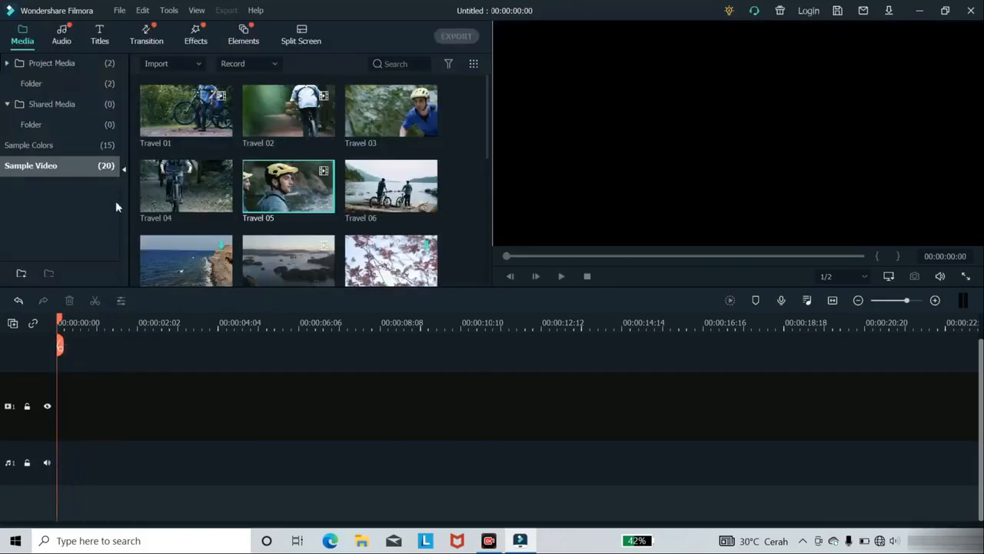
Add the Default Title at the start of video track 1
{"action": "double_click", "coordinate": [62, 64]}
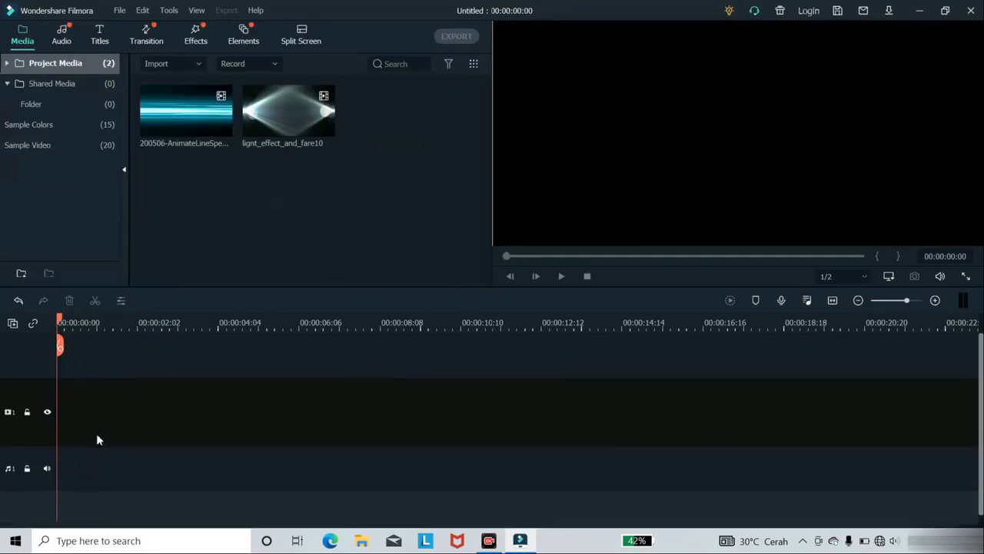
{"action": "left_click", "coordinate": [98, 36]}
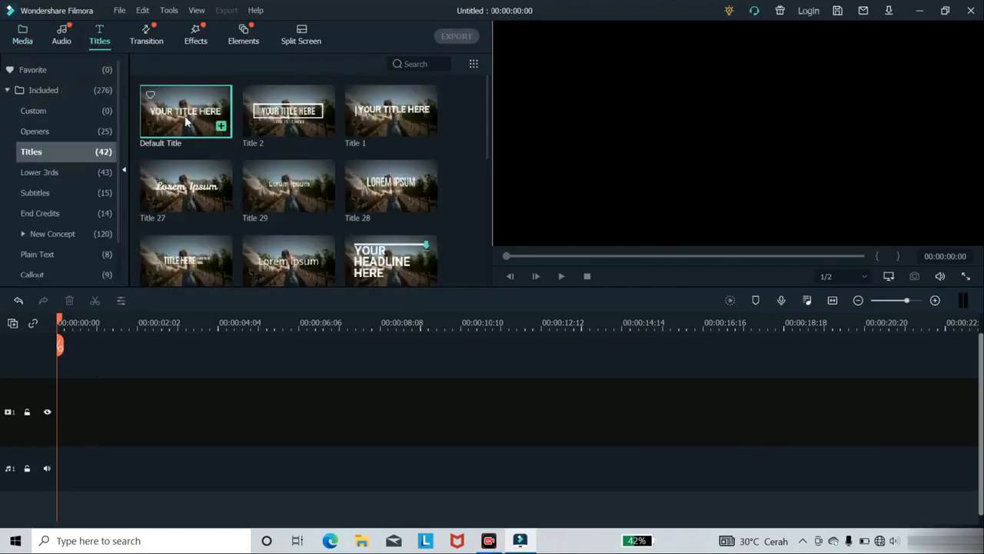
{"action": "left_click_drag", "start_coordinate": [186, 121], "coordinate": [63, 450]}
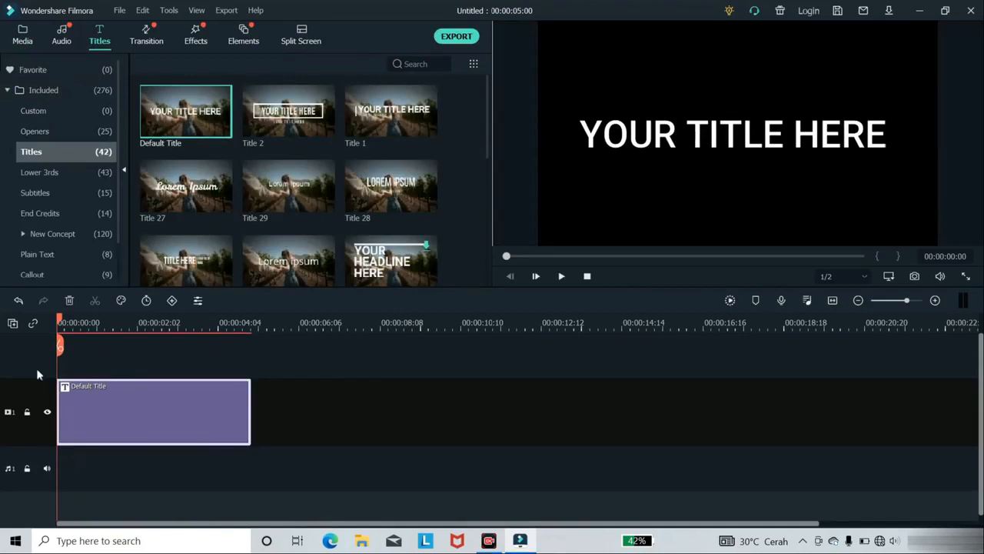
Place the lignt_effect_and_fare10 clip above the title, keeping the 1920 x 1080 24fps project settings, and trim it to the title's length
{"action": "left_click", "coordinate": [22, 42]}
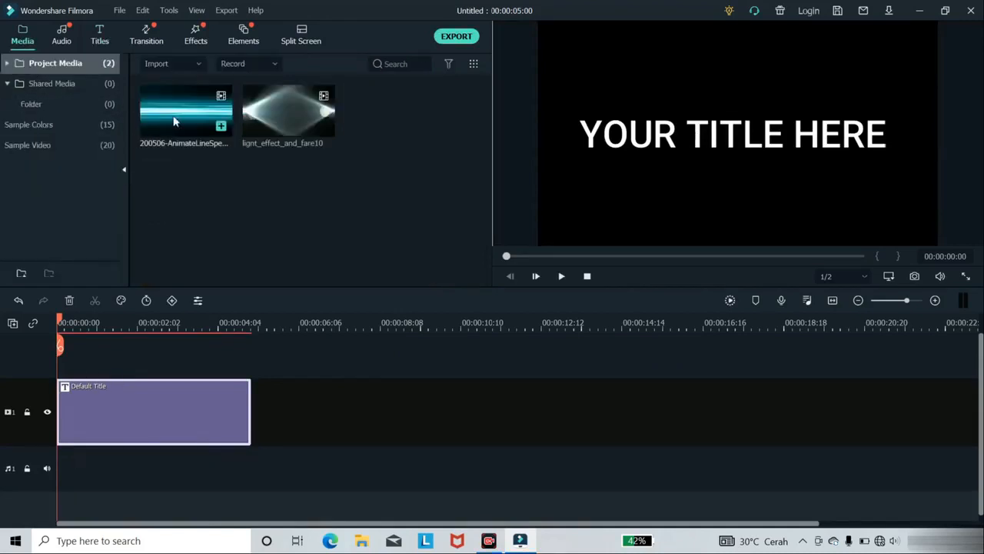
{"action": "left_click", "coordinate": [276, 123]}
{"action": "left_click_drag", "start_coordinate": [203, 309], "coordinate": [64, 373]}
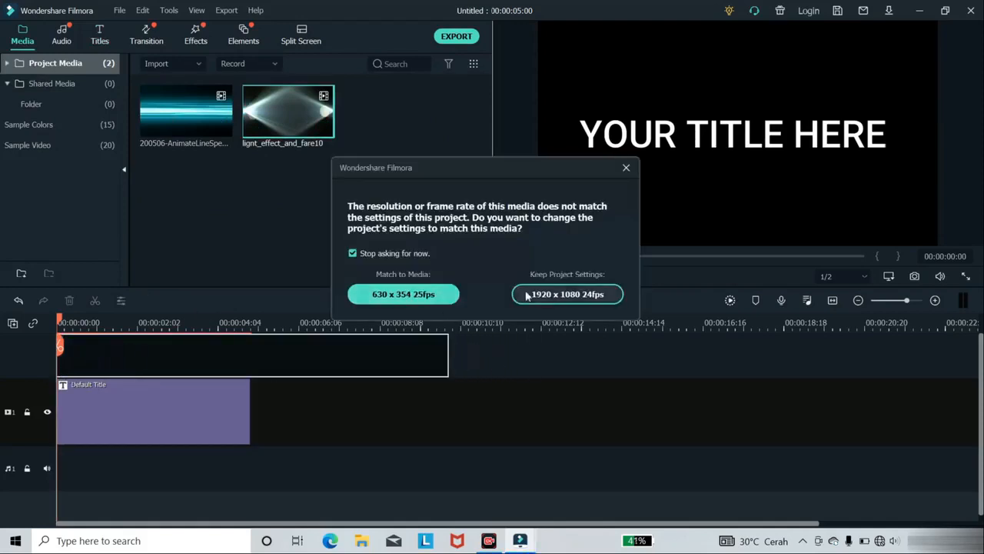
{"action": "left_click", "coordinate": [567, 294]}
{"action": "left_click_drag", "start_coordinate": [446, 400], "coordinate": [254, 405]}
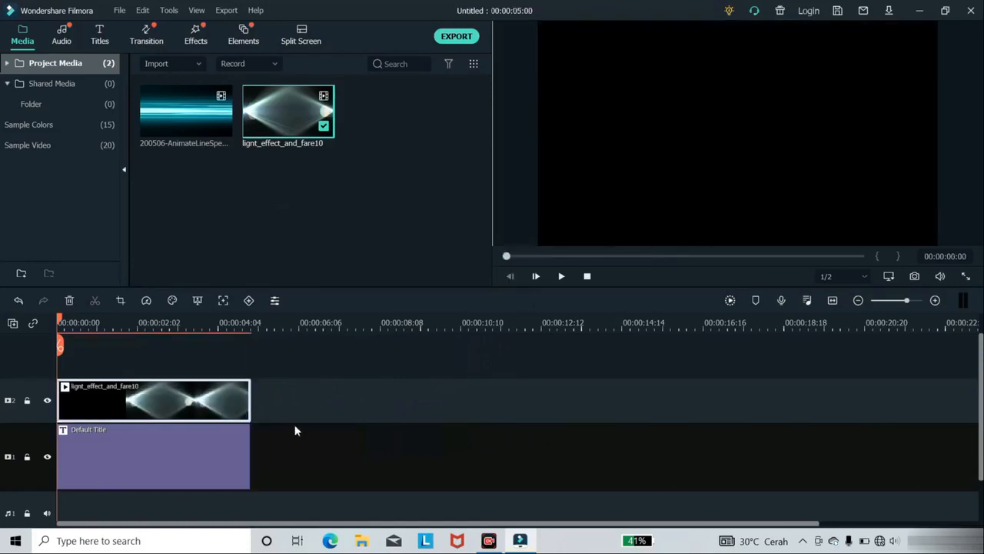
Hide video track 2, preview the title on its own, and return the playhead to the start
{"action": "left_click", "coordinate": [47, 400]}
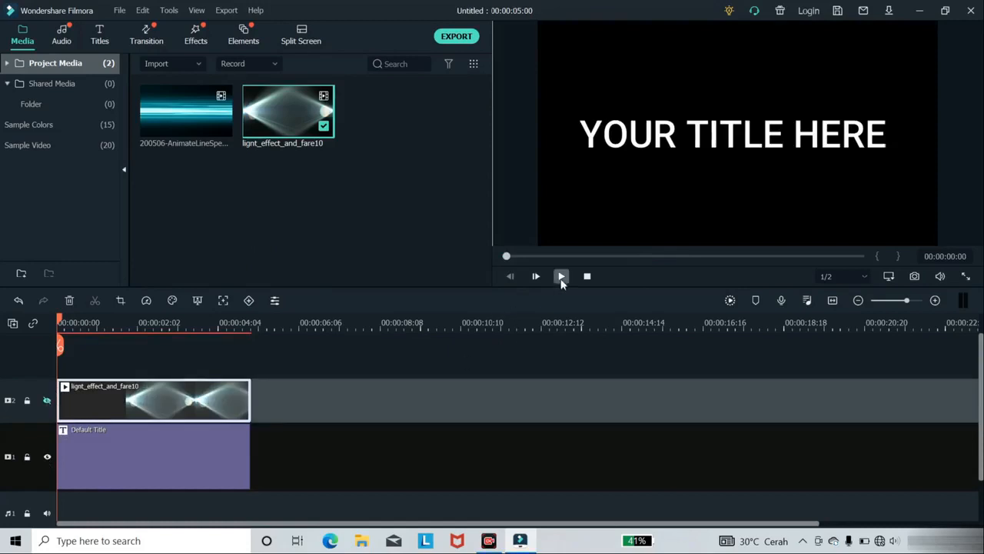
{"action": "left_click", "coordinate": [561, 277]}
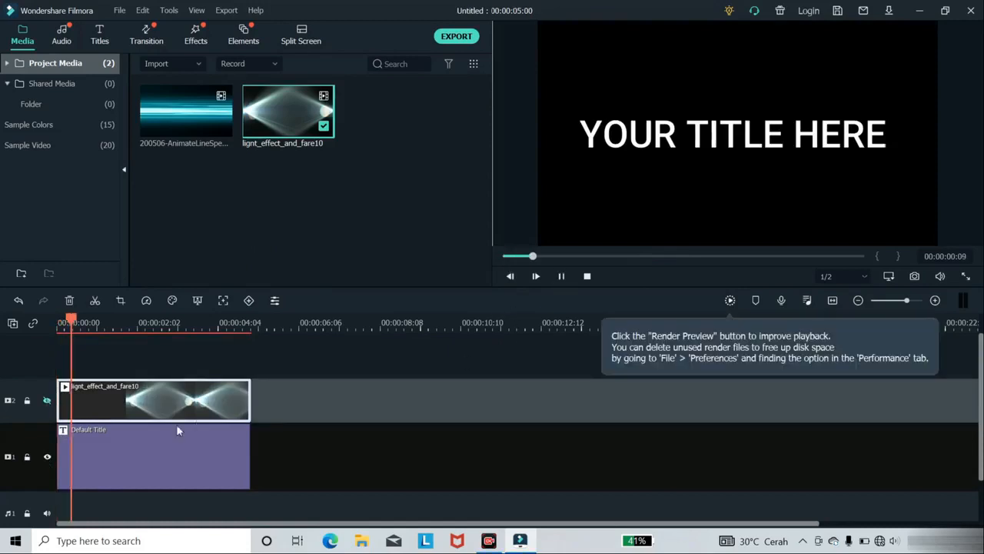
{"action": "left_click", "coordinate": [562, 277]}
{"action": "mouse_move", "coordinate": [148, 404]}
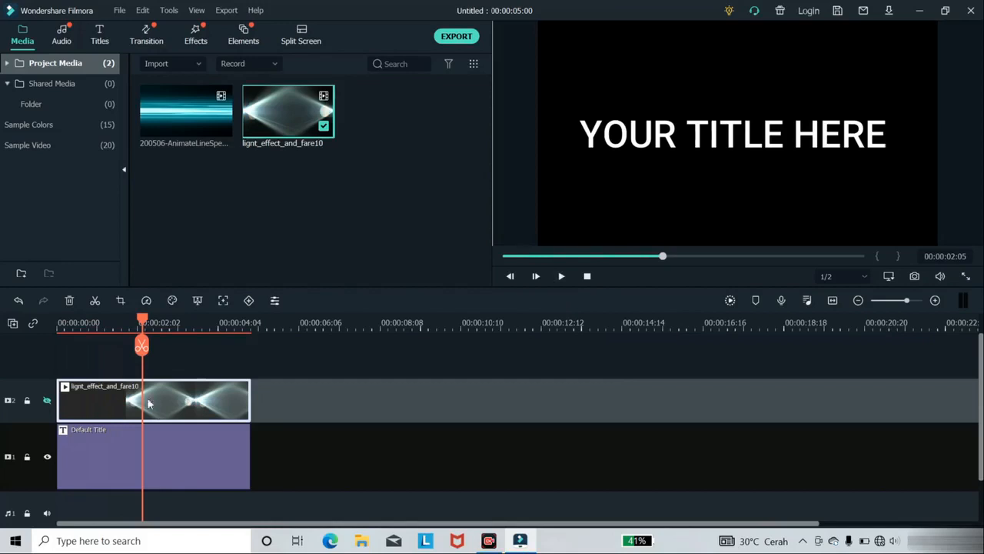
{"action": "left_click_drag", "start_coordinate": [143, 320], "coordinate": [49, 336]}
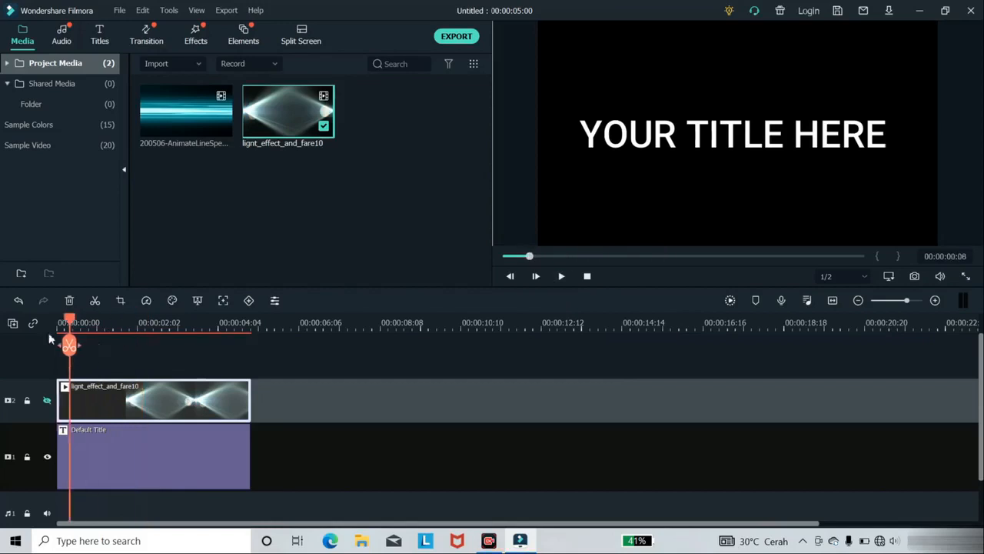
Show video track 2, hide the title track, and preview the light effect clip on its own
{"action": "left_click", "coordinate": [47, 401]}
{"action": "left_click", "coordinate": [47, 457]}
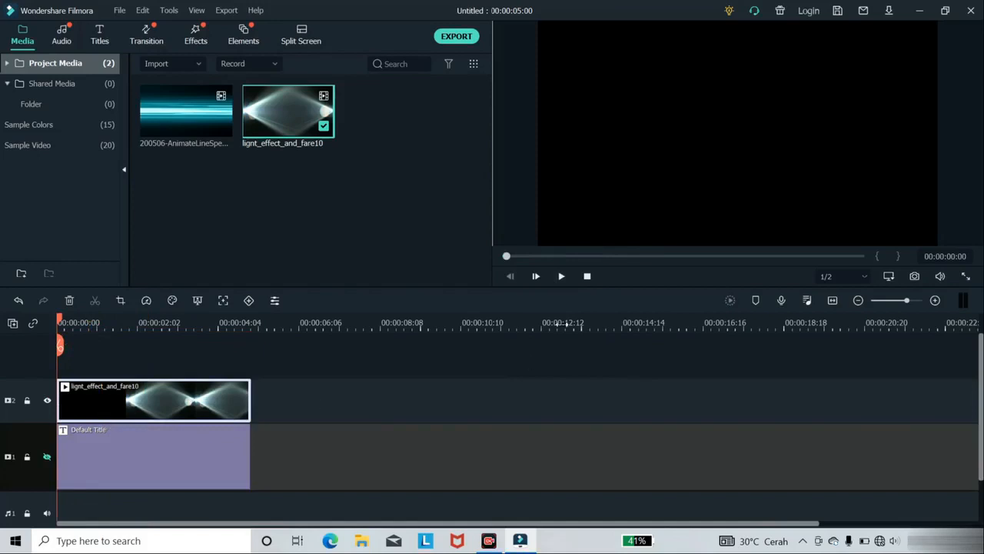
{"action": "left_click", "coordinate": [561, 277]}
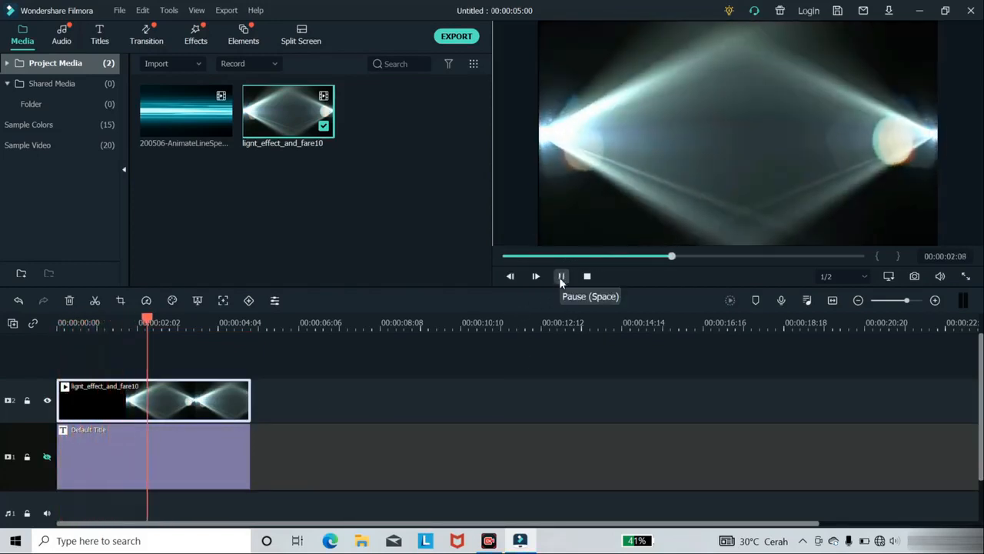
{"action": "left_click", "coordinate": [560, 279]}
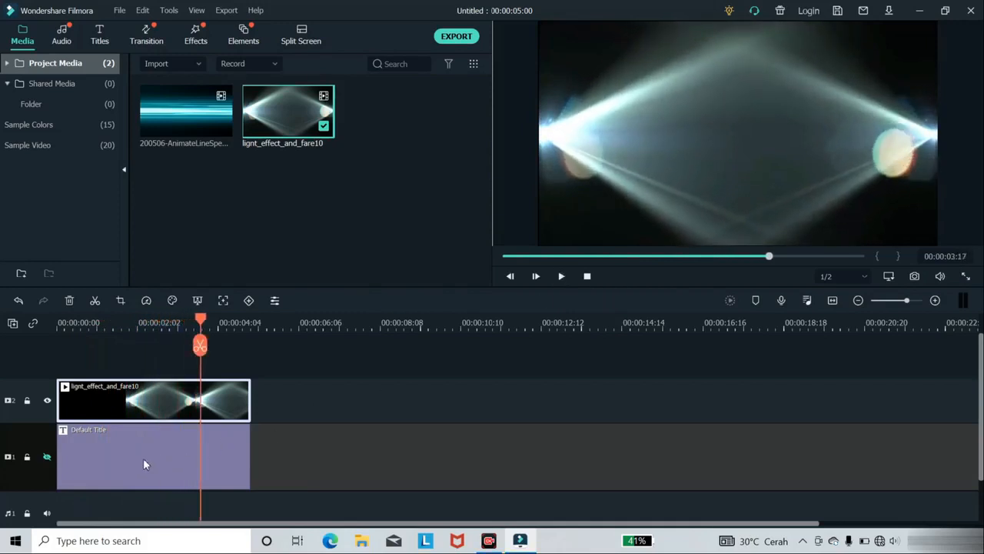
Make the title track visible again and move the playhead to 00:00:02:12
{"action": "left_click", "coordinate": [137, 453]}
{"action": "left_click", "coordinate": [48, 456]}
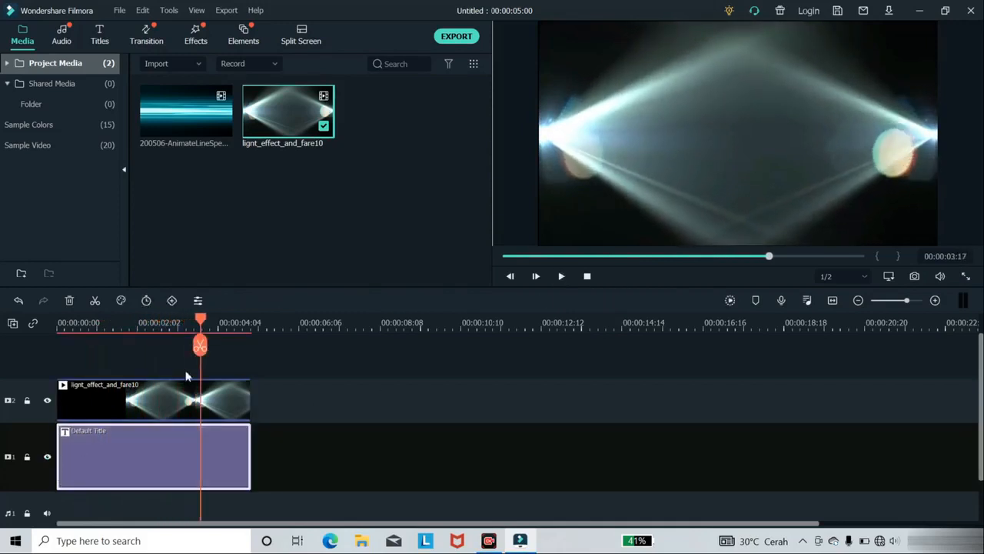
{"action": "left_click_drag", "start_coordinate": [202, 320], "coordinate": [156, 352]}
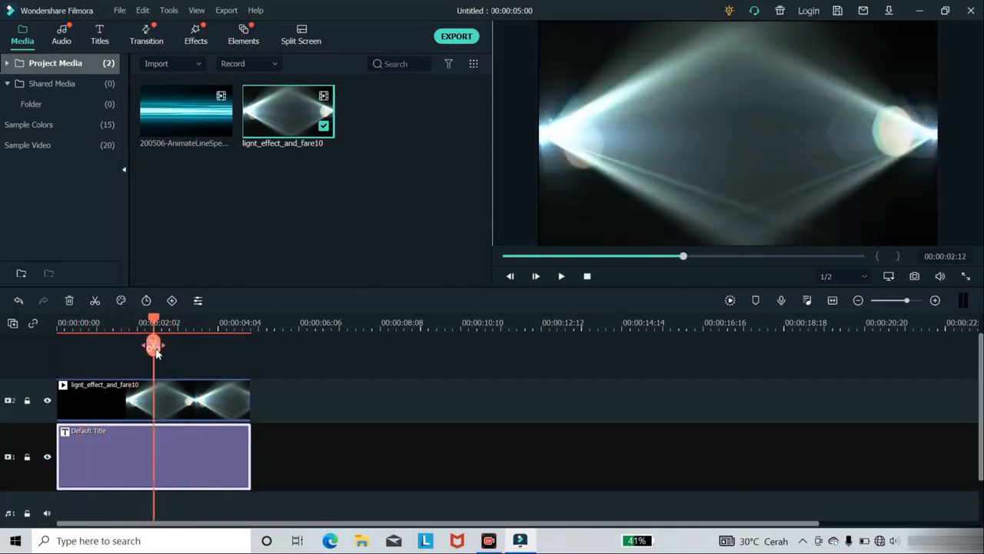
Replace the title's text with JAGO FILMORA X, hiding the light effect track while editing
{"action": "double_click", "coordinate": [168, 464]}
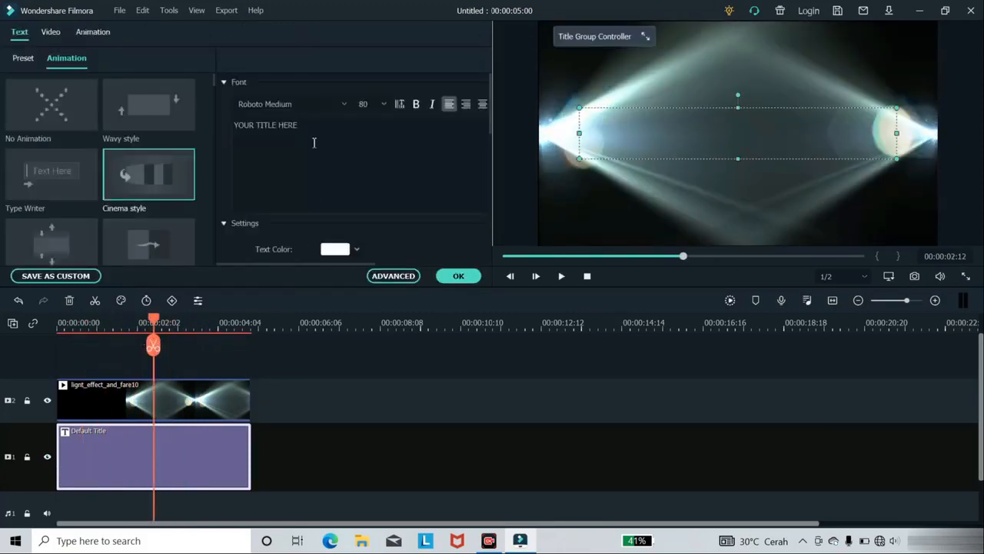
{"action": "left_click_drag", "start_coordinate": [314, 143], "coordinate": [208, 127]}
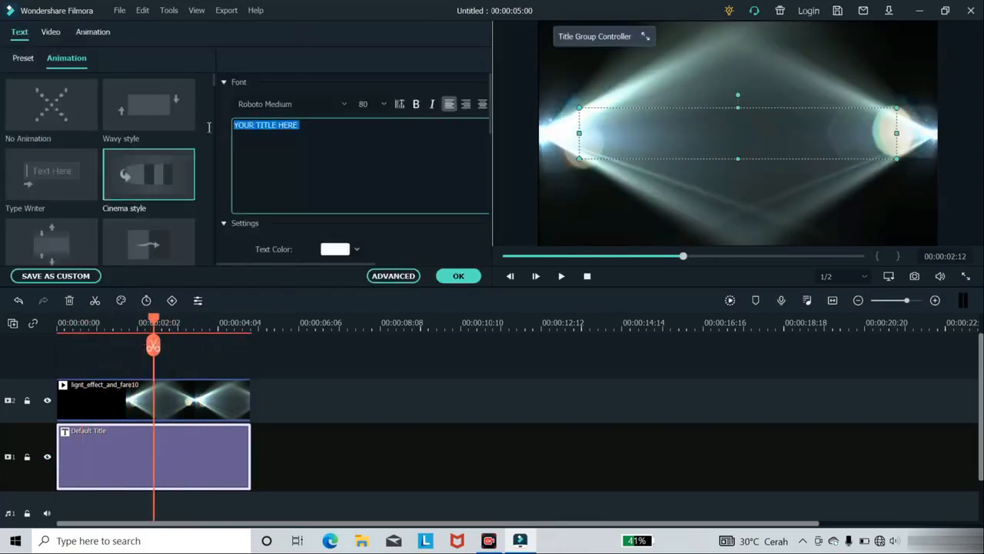
{"action": "left_click", "coordinate": [48, 402]}
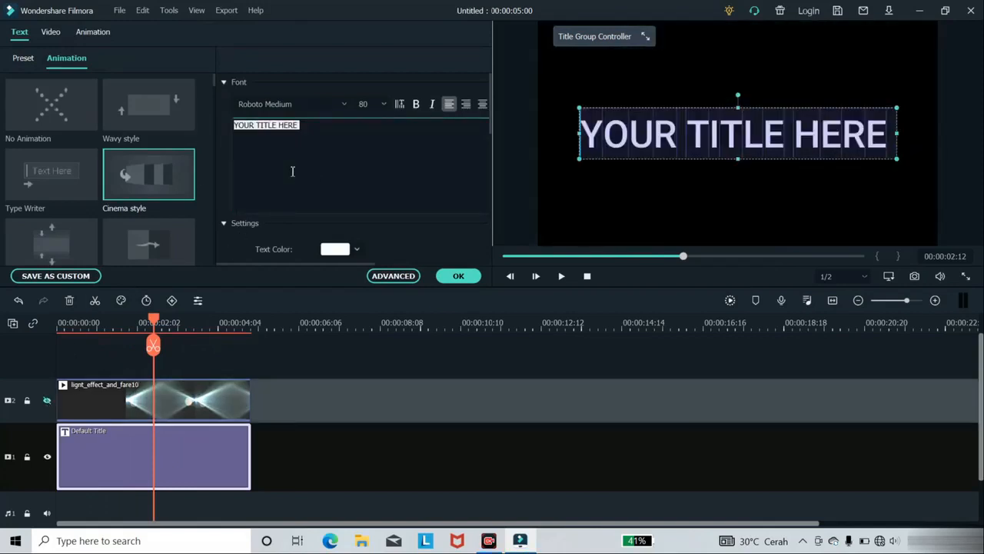
{"action": "left_click_drag", "start_coordinate": [329, 137], "coordinate": [201, 119]}
{"action": "key", "text": "Caps_Lock"}
{"action": "type", "text": "JAG"}
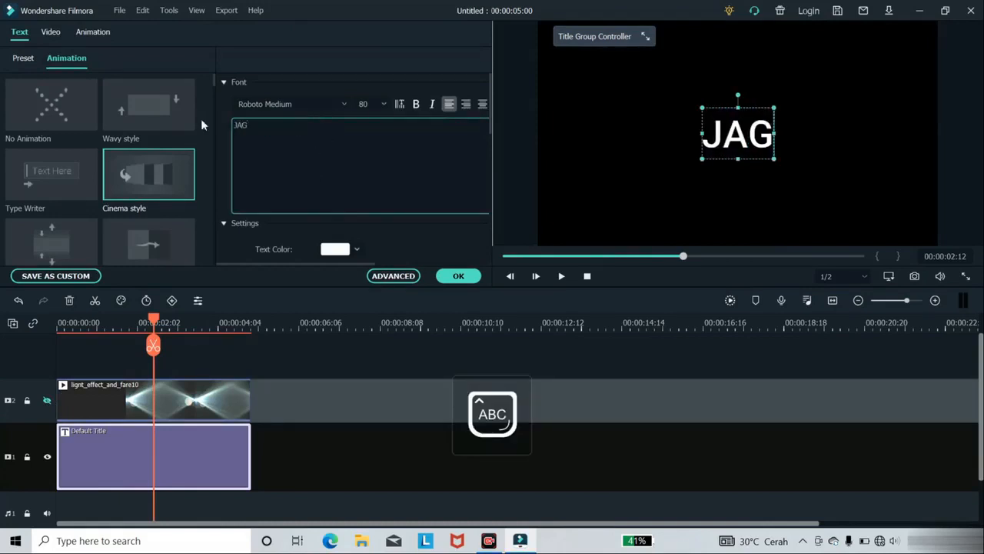
{"action": "type", "text": "O FIL"}
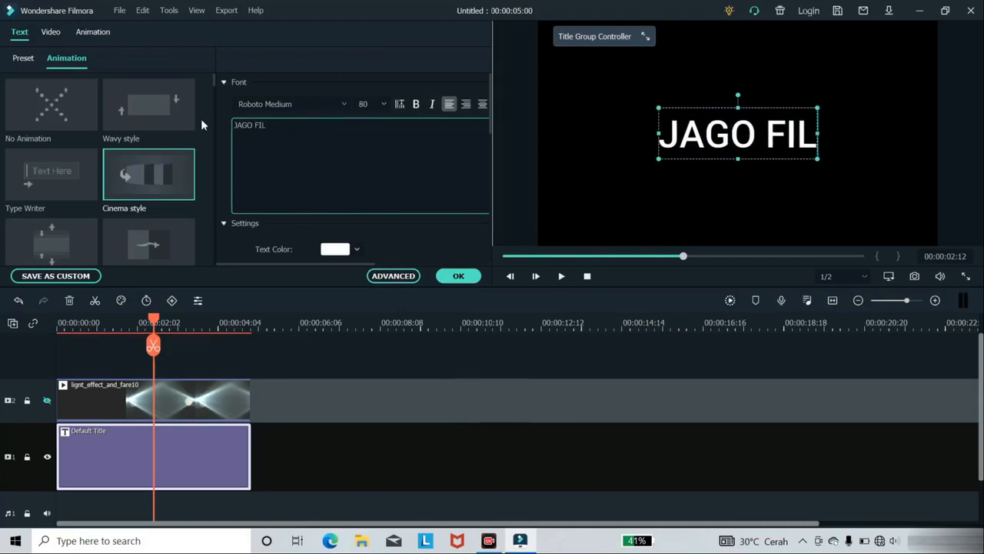
{"action": "type", "text": "MORA X"}
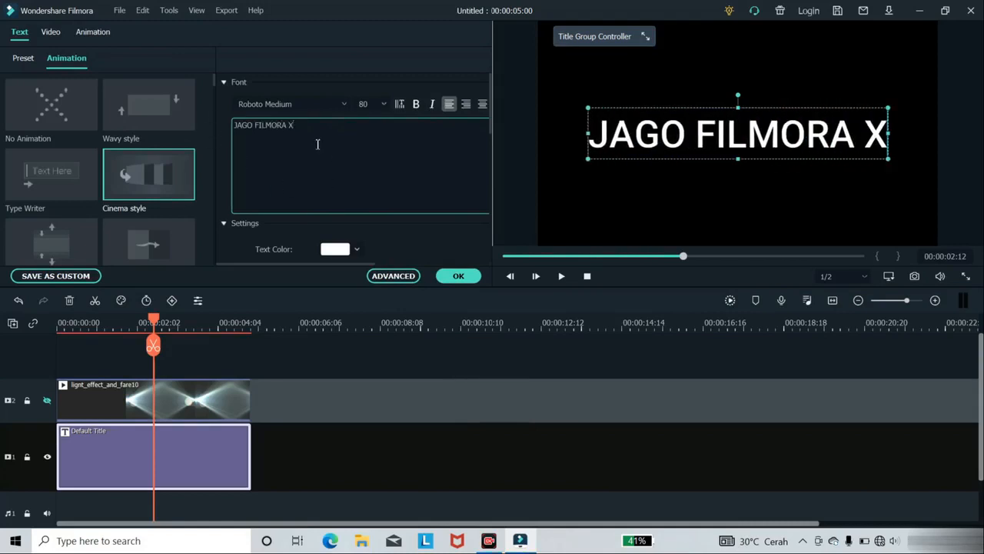
Set the title's font to Russo One
{"action": "left_click", "coordinate": [340, 102]}
{"action": "scroll", "coordinate": [355, 214], "scroll_direction": "down", "scroll_amount": 5}
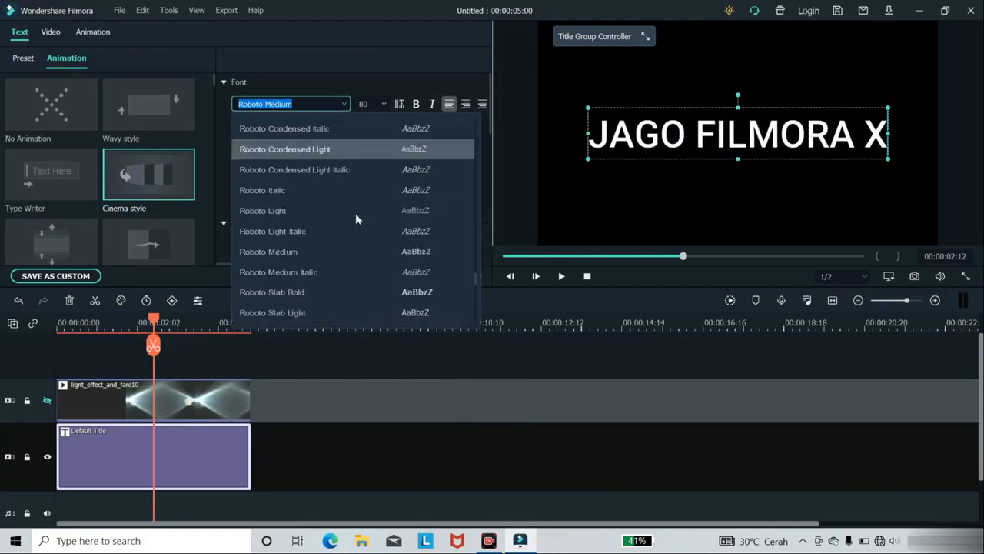
{"action": "scroll", "coordinate": [356, 215], "scroll_direction": "down", "scroll_amount": 1}
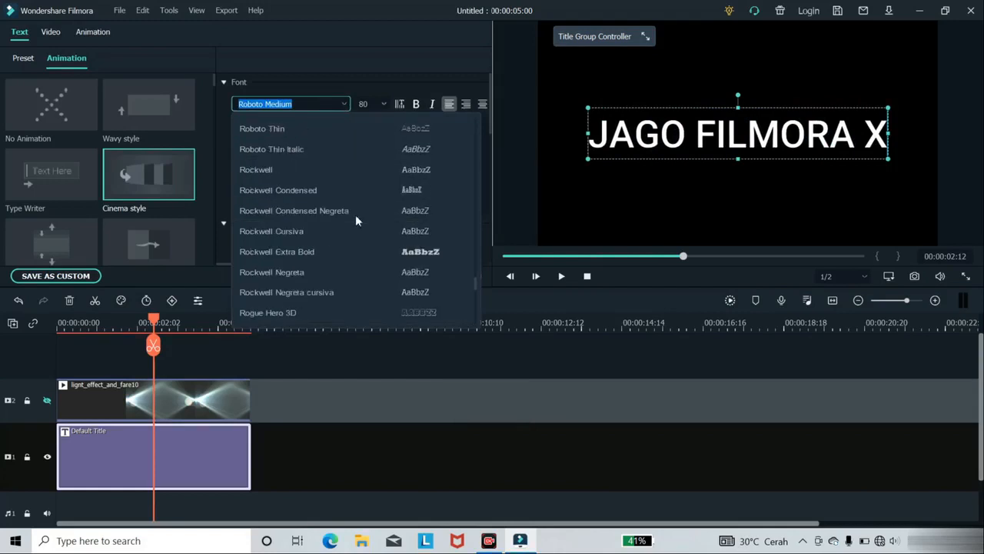
{"action": "scroll", "coordinate": [346, 254], "scroll_direction": "down", "scroll_amount": 2}
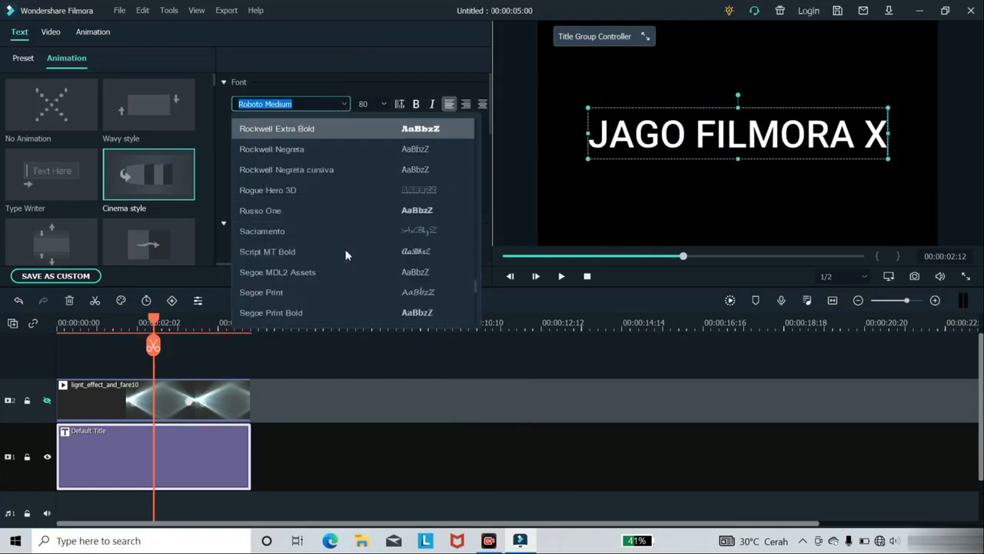
{"action": "left_click", "coordinate": [346, 210]}
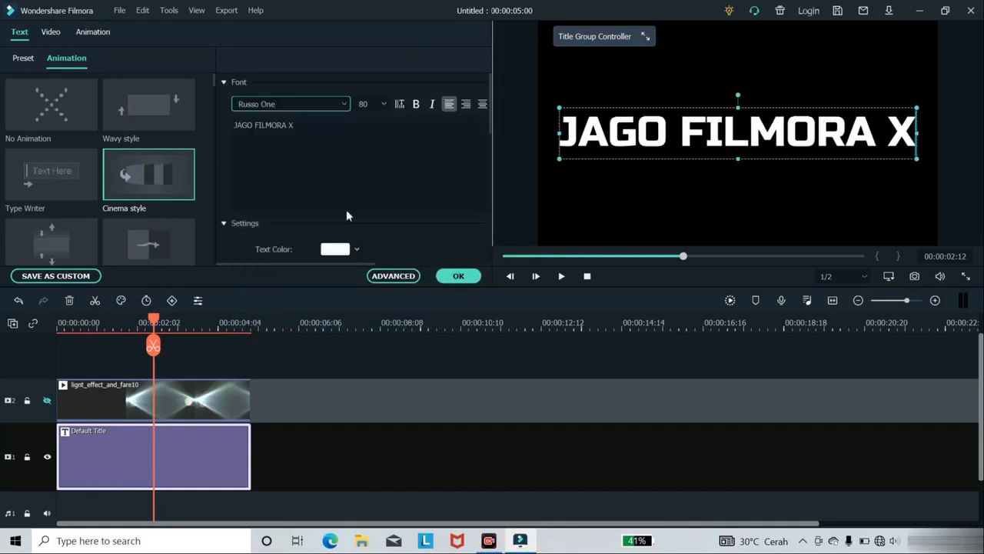
Set the title's font to Showcard Gothic, confirm the title edit, and show the light effect track again
{"action": "left_click", "coordinate": [344, 111]}
{"action": "scroll", "coordinate": [360, 247], "scroll_direction": "down", "scroll_amount": 2}
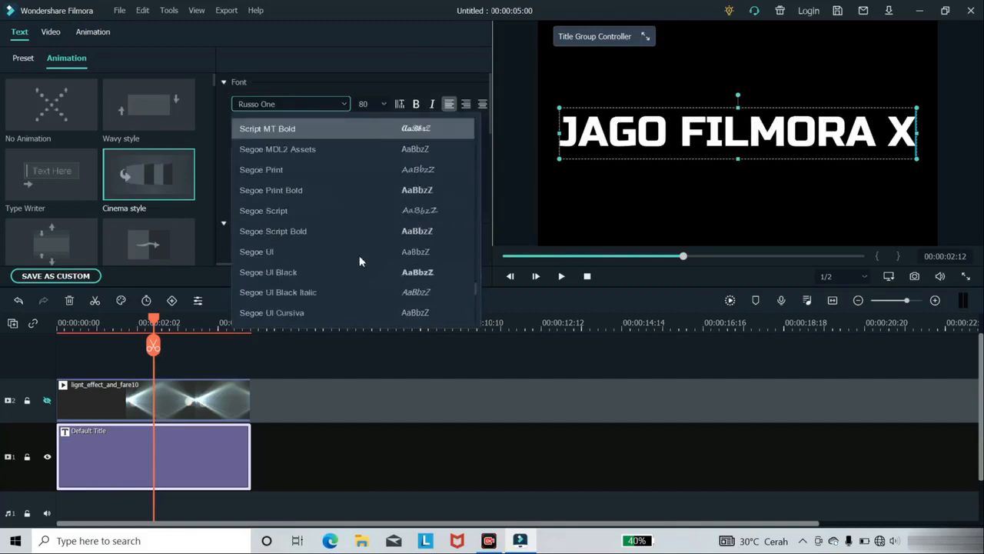
{"action": "scroll", "coordinate": [359, 261], "scroll_direction": "down", "scroll_amount": 5}
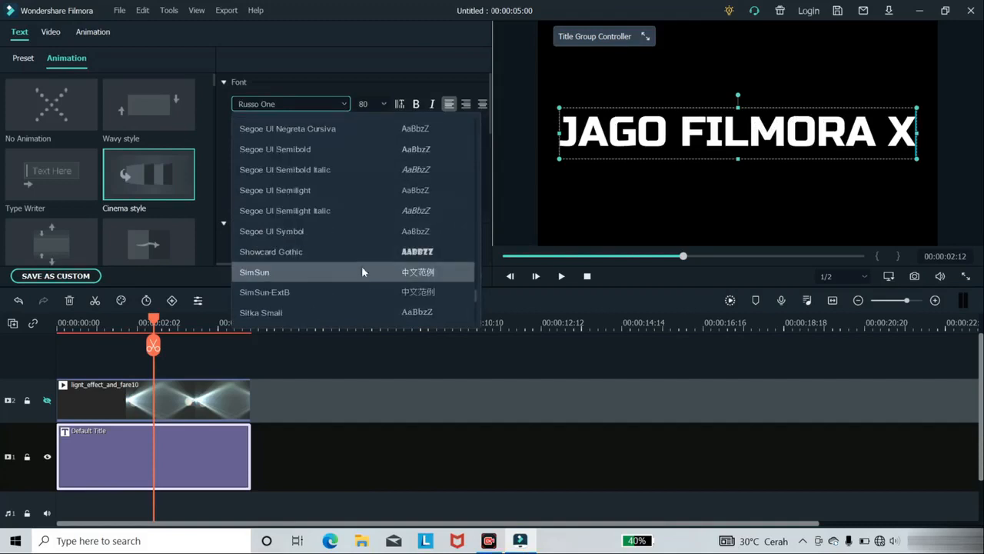
{"action": "left_click", "coordinate": [349, 253]}
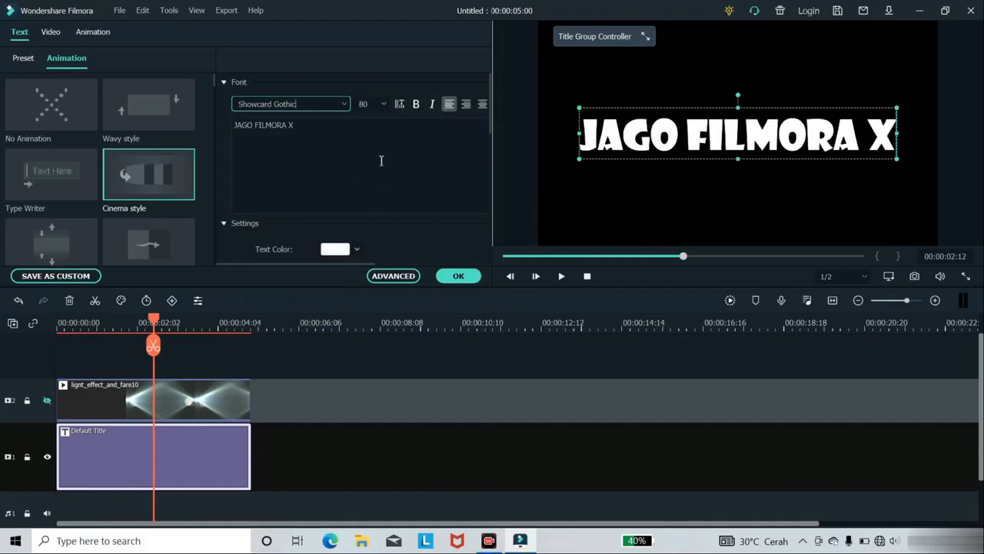
{"action": "left_click", "coordinate": [452, 277]}
{"action": "left_click", "coordinate": [47, 401]}
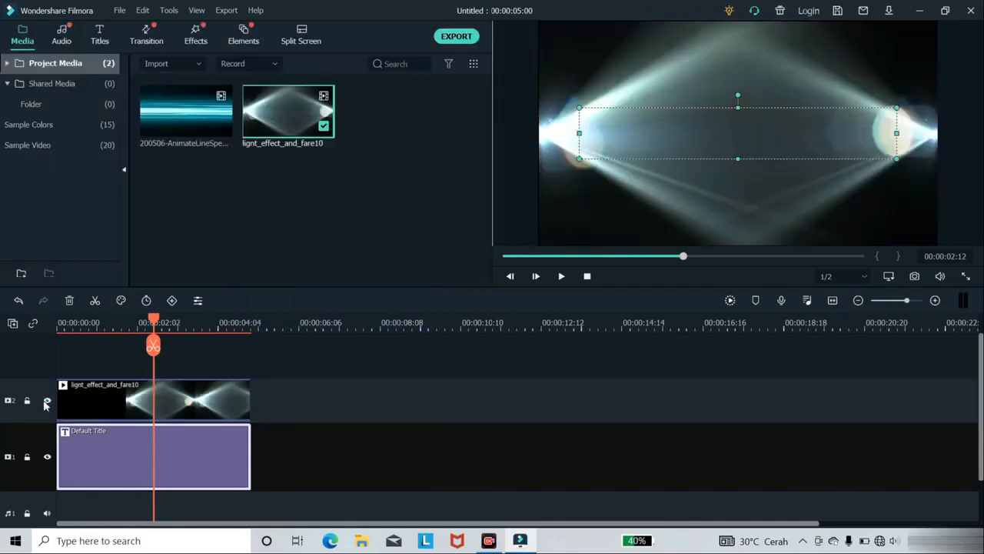
Move the playhead to 00:00:02:06 and set the height of video track 1 to Normal
{"action": "left_click", "coordinate": [271, 375]}
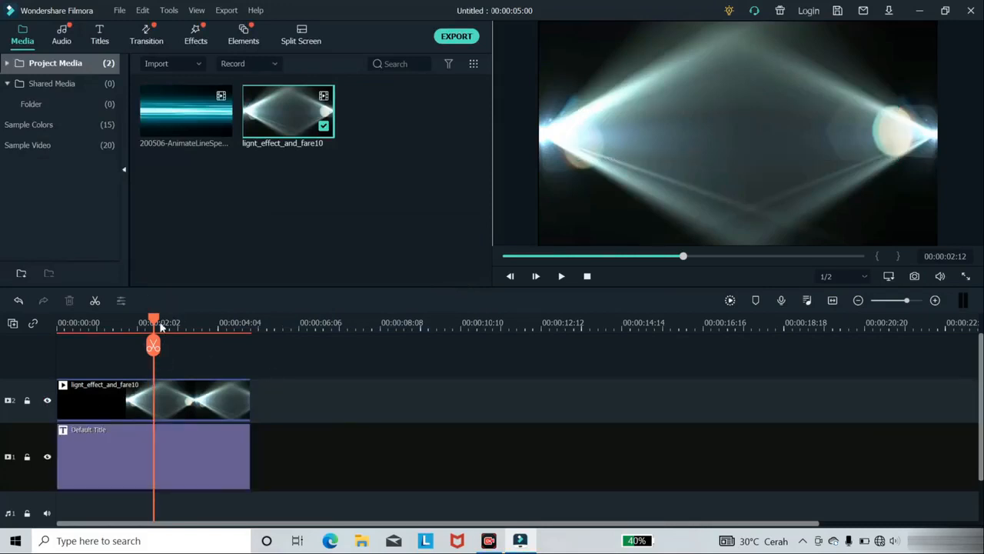
{"action": "mouse_move", "coordinate": [157, 326]}
{"action": "left_mouse_down"}
{"action": "mouse_move", "coordinate": [102, 326]}
{"action": "mouse_move", "coordinate": [155, 326]}
{"action": "left_mouse_up"}
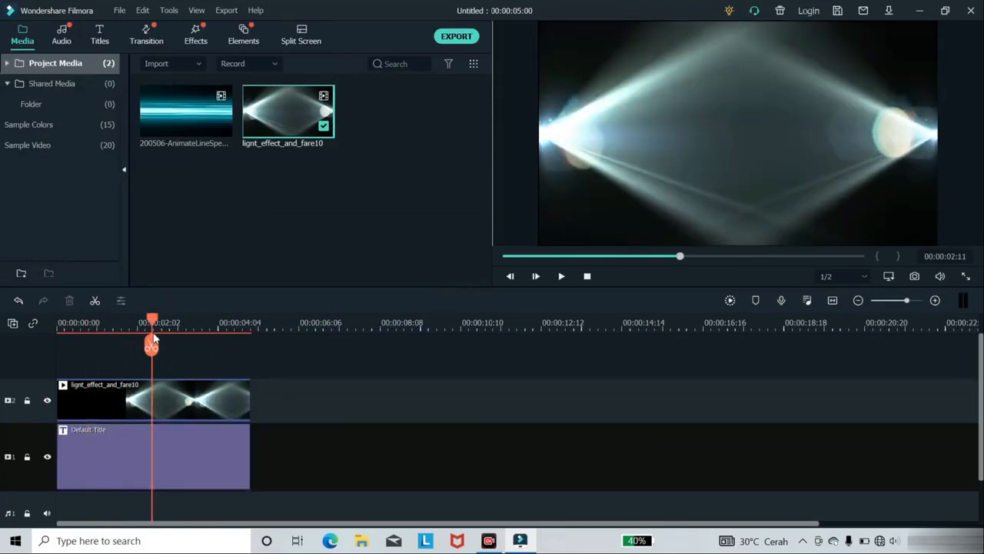
{"action": "left_click", "coordinate": [170, 403]}
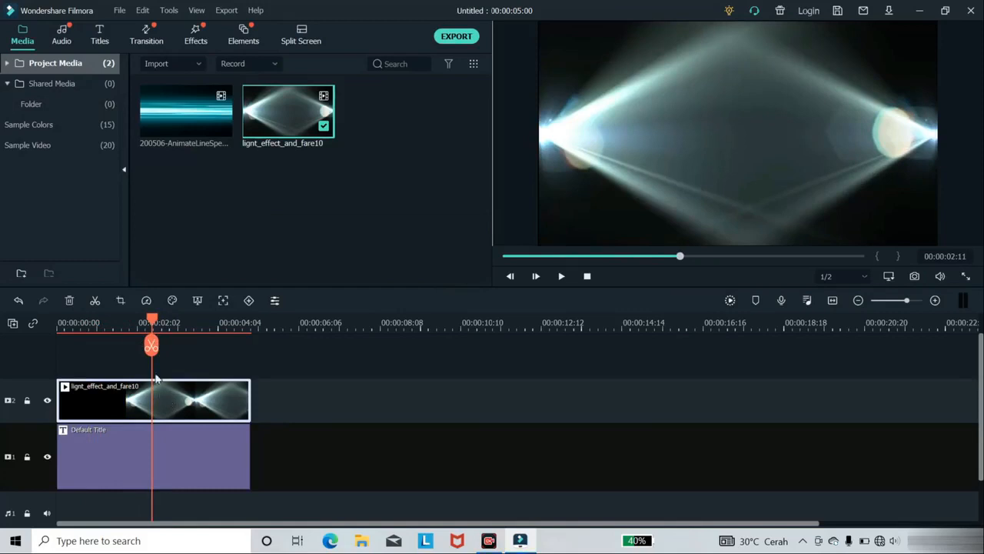
{"action": "left_click_drag", "start_coordinate": [153, 323], "coordinate": [143, 346]}
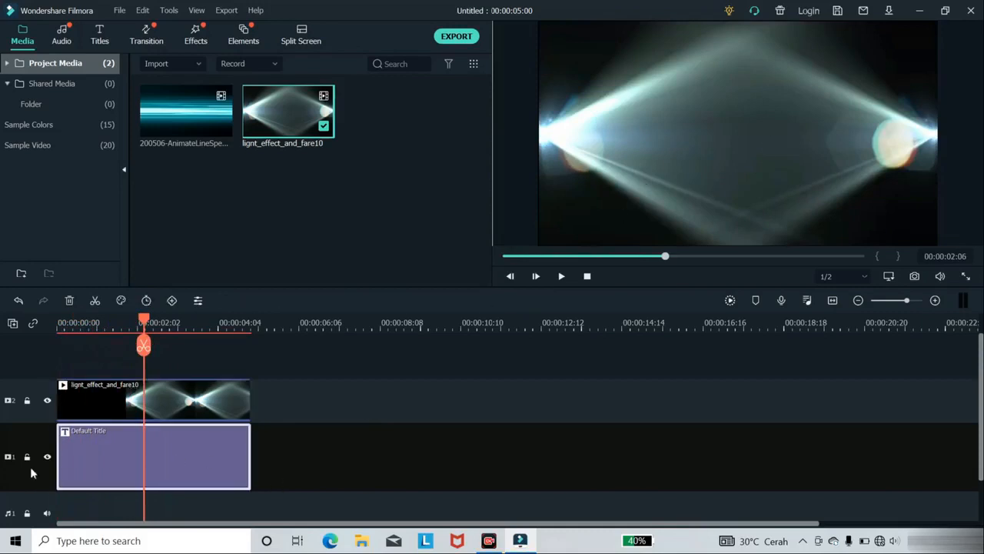
{"action": "right_click", "coordinate": [42, 445]}
{"action": "mouse_move", "coordinate": [108, 416]}
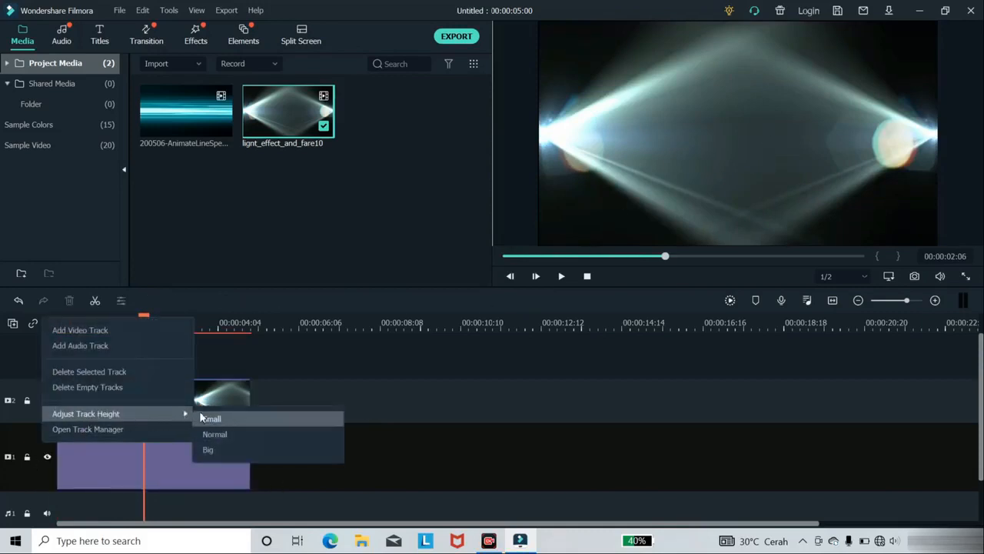
{"action": "left_click", "coordinate": [207, 433]}
Open the lignt_effect_and_fare10 clip's video settings with the playhead at 00:00:02:05
{"action": "mouse_move", "coordinate": [146, 323]}
{"action": "left_mouse_down"}
{"action": "mouse_move", "coordinate": [60, 323]}
{"action": "mouse_move", "coordinate": [161, 326]}
{"action": "mouse_move", "coordinate": [176, 339]}
{"action": "mouse_move", "coordinate": [143, 331]}
{"action": "left_mouse_up"}
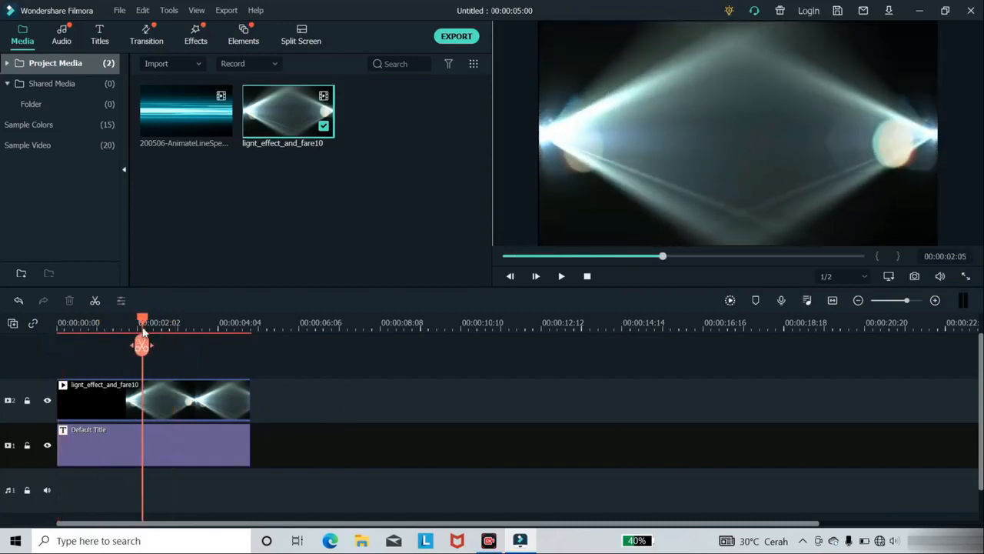
{"action": "left_click", "coordinate": [164, 394]}
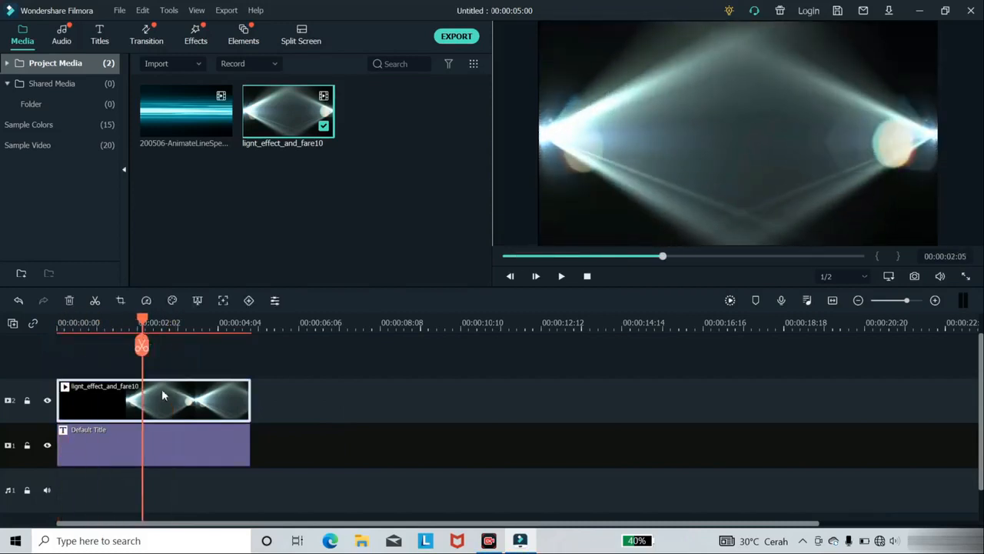
{"action": "left_click", "coordinate": [275, 301]}
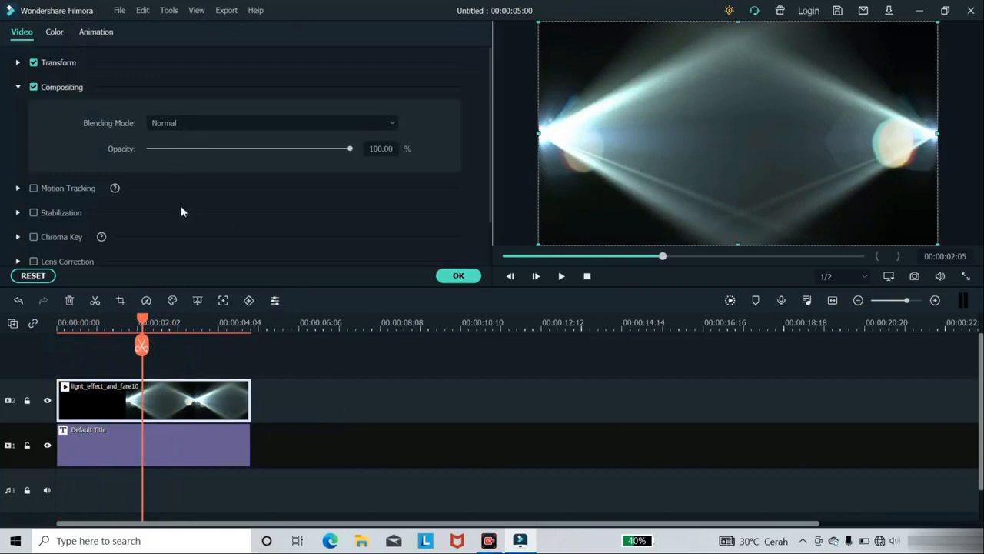
Review the title's text settings while moving the playhead to 00:00:01:20, and return to the light effect clip's video settings
{"action": "double_click", "coordinate": [162, 443]}
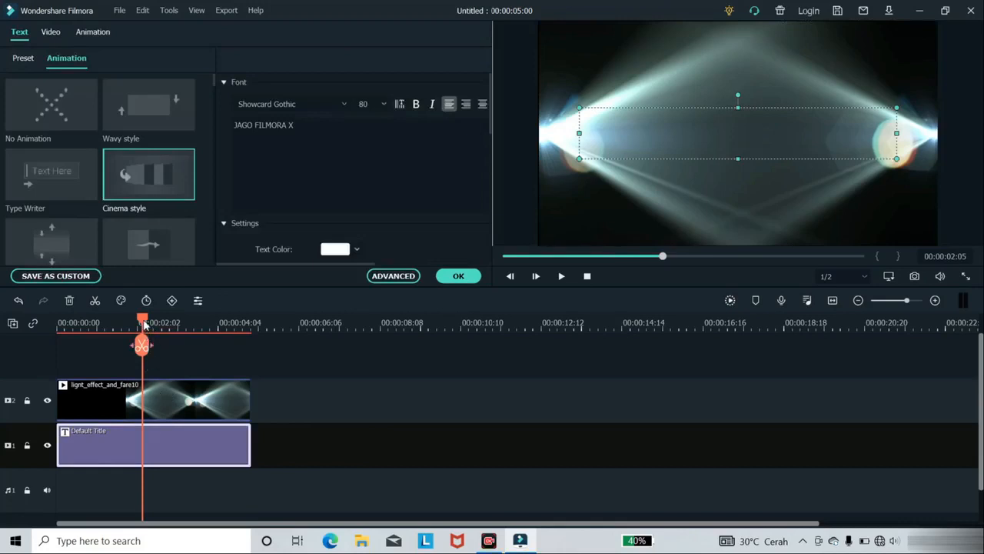
{"action": "mouse_move", "coordinate": [145, 335]}
{"action": "left_mouse_down"}
{"action": "mouse_move", "coordinate": [169, 333]}
{"action": "mouse_move", "coordinate": [139, 335]}
{"action": "left_mouse_up"}
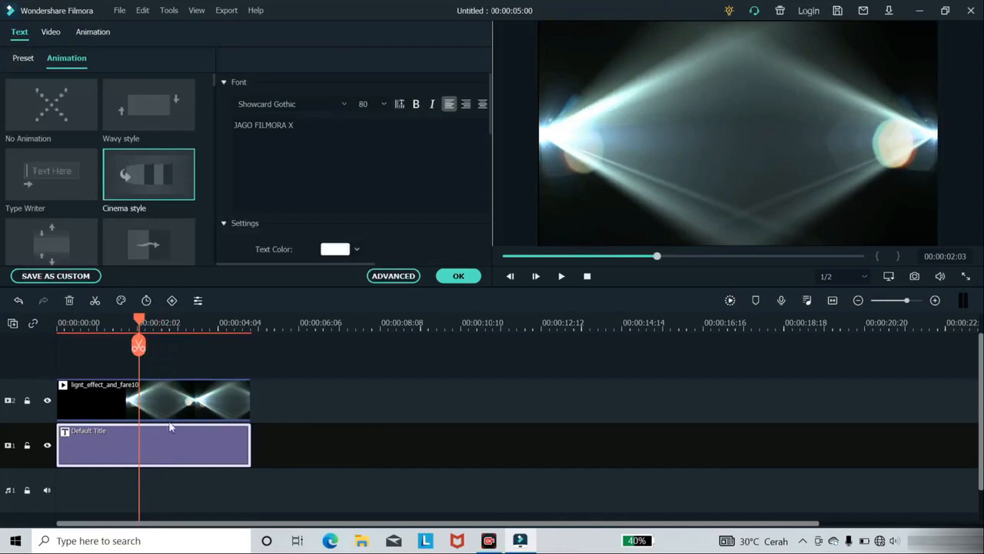
{"action": "left_click_drag", "start_coordinate": [139, 323], "coordinate": [127, 323]}
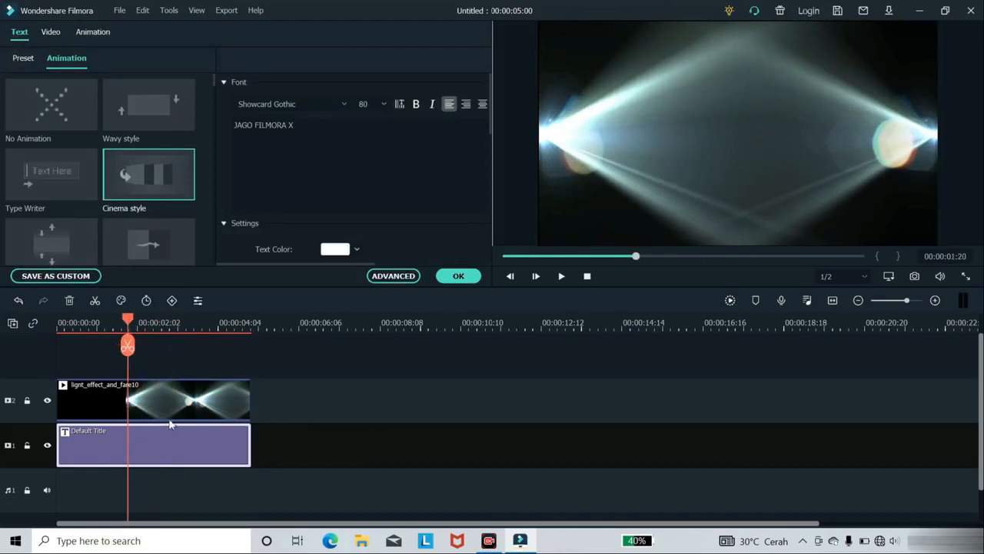
{"action": "left_click", "coordinate": [168, 409]}
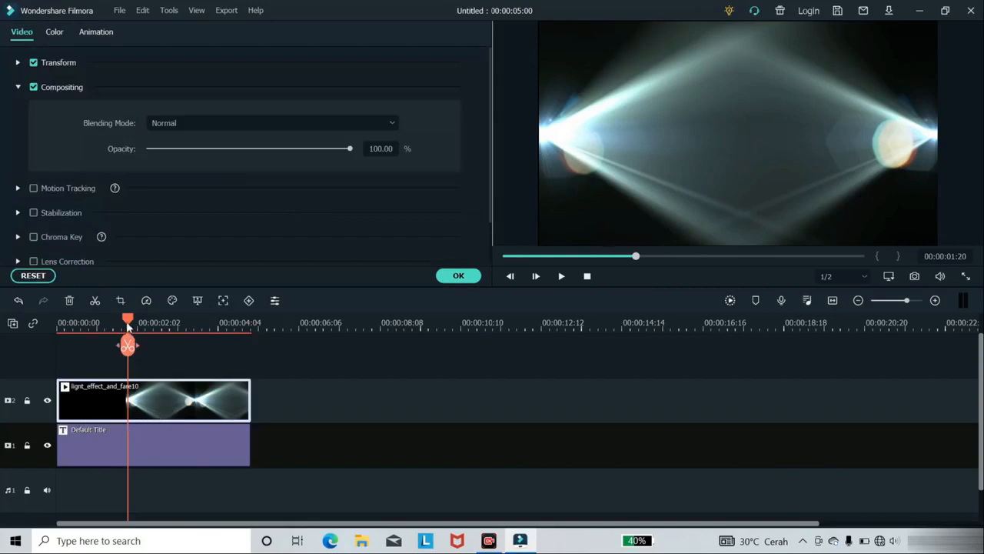
Browse the light effect clip's blending modes, set the mode to Multiply, and move the playhead to 00:00:03:00
{"action": "left_click_drag", "start_coordinate": [130, 323], "coordinate": [145, 328]}
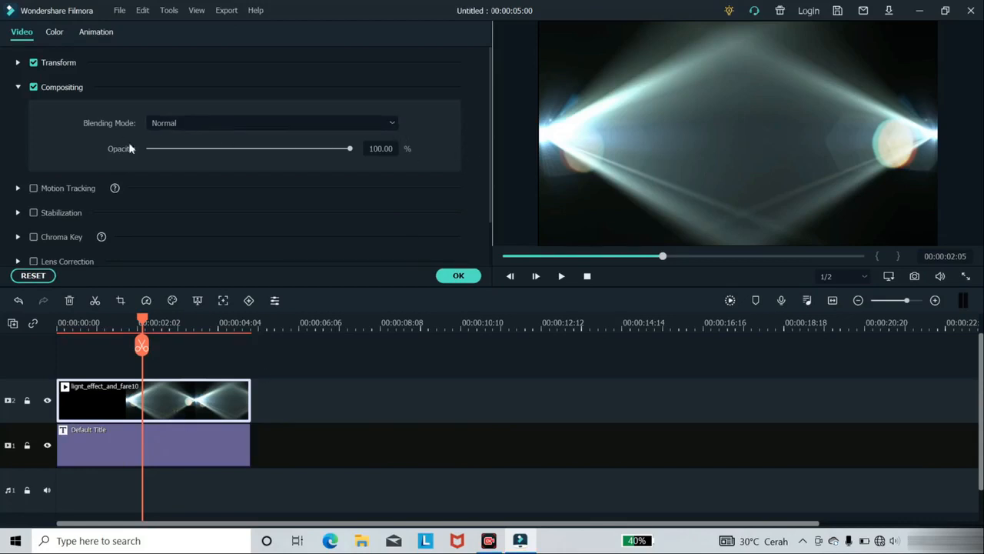
{"action": "left_click", "coordinate": [390, 121]}
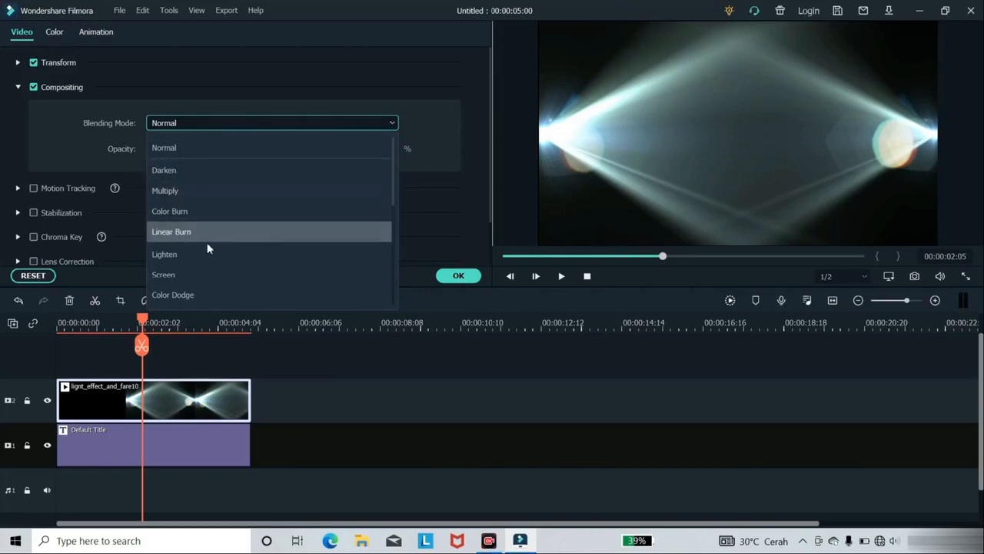
{"action": "scroll", "coordinate": [208, 249], "scroll_direction": "down", "scroll_amount": 2}
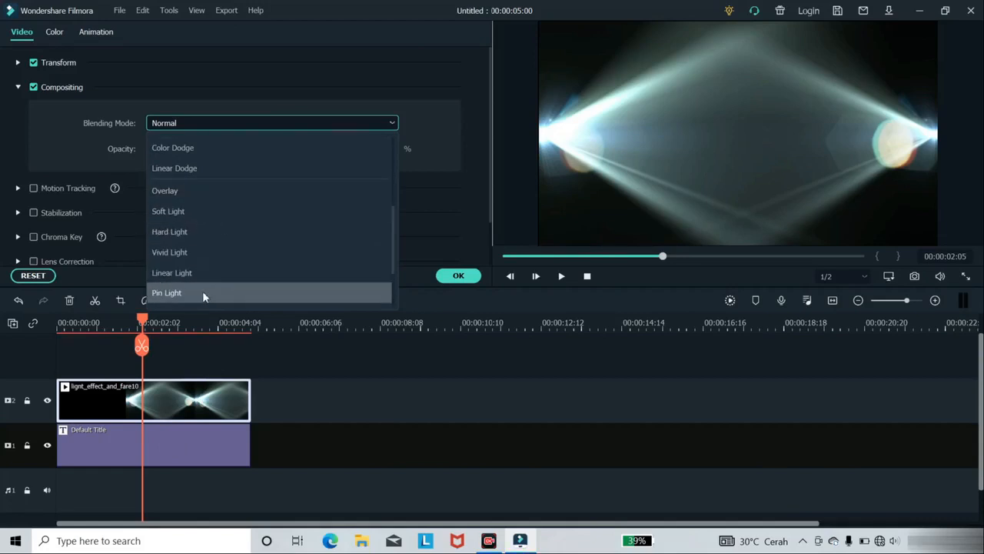
{"action": "scroll", "coordinate": [190, 221], "scroll_direction": "up", "scroll_amount": 1}
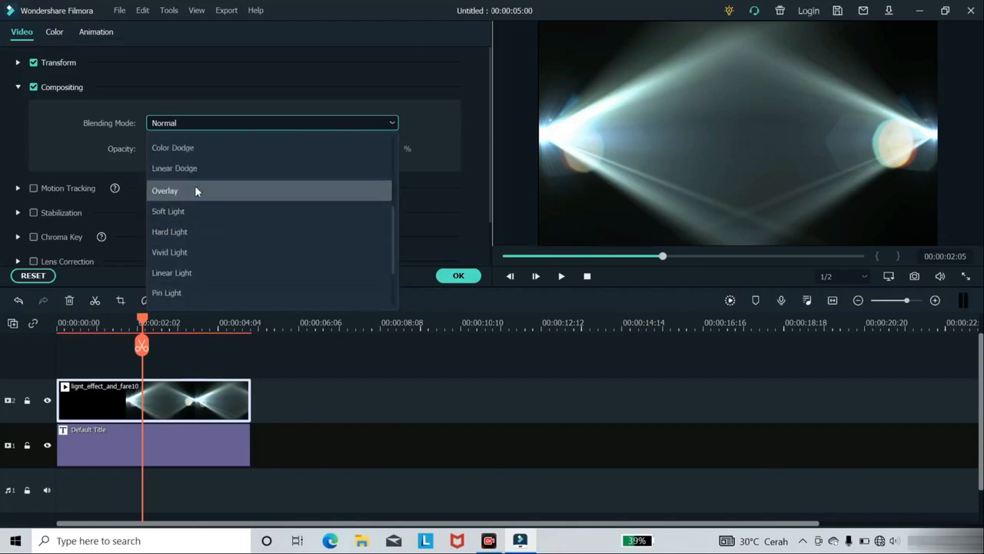
{"action": "scroll", "coordinate": [196, 264], "scroll_direction": "down", "scroll_amount": 2}
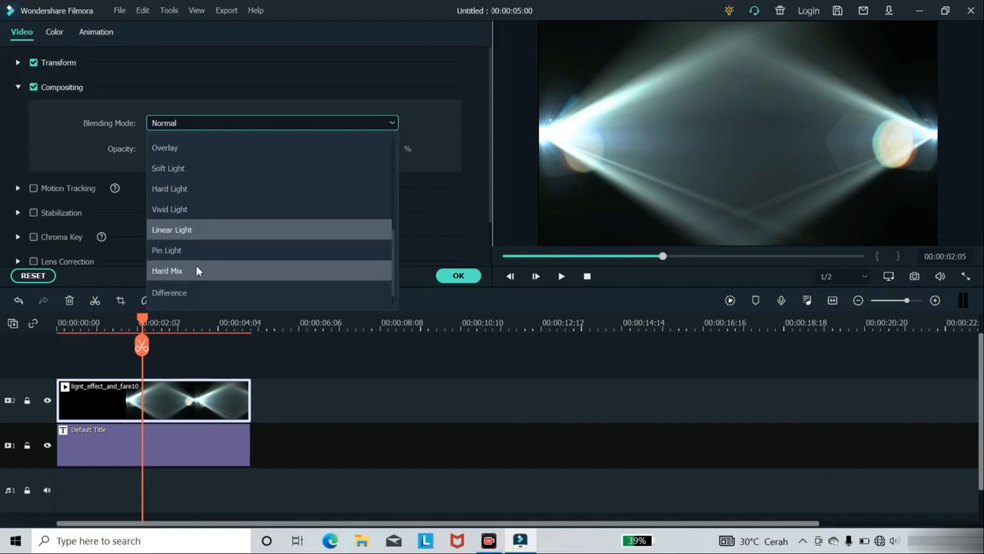
{"action": "scroll", "coordinate": [197, 261], "scroll_direction": "up", "scroll_amount": 1}
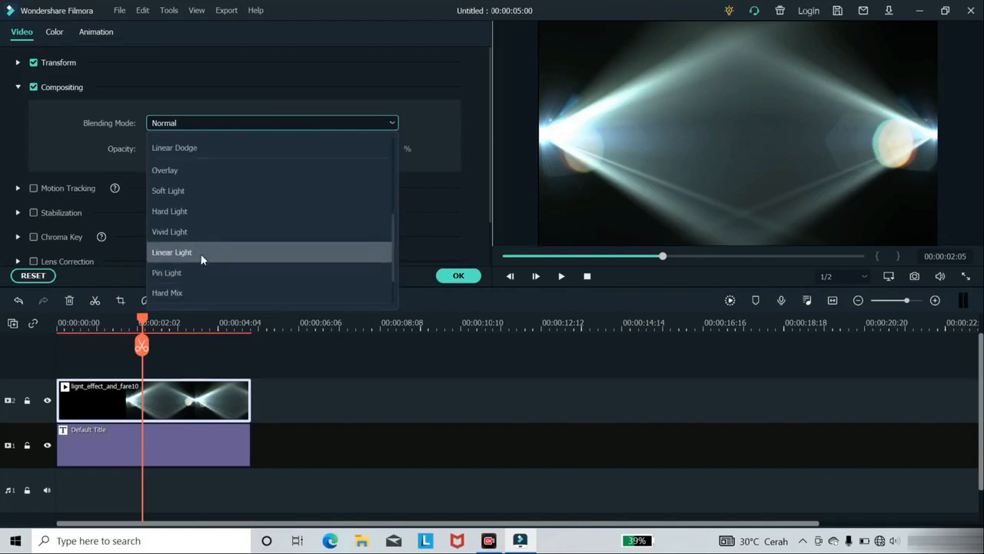
{"action": "scroll", "coordinate": [202, 259], "scroll_direction": "down", "scroll_amount": 1}
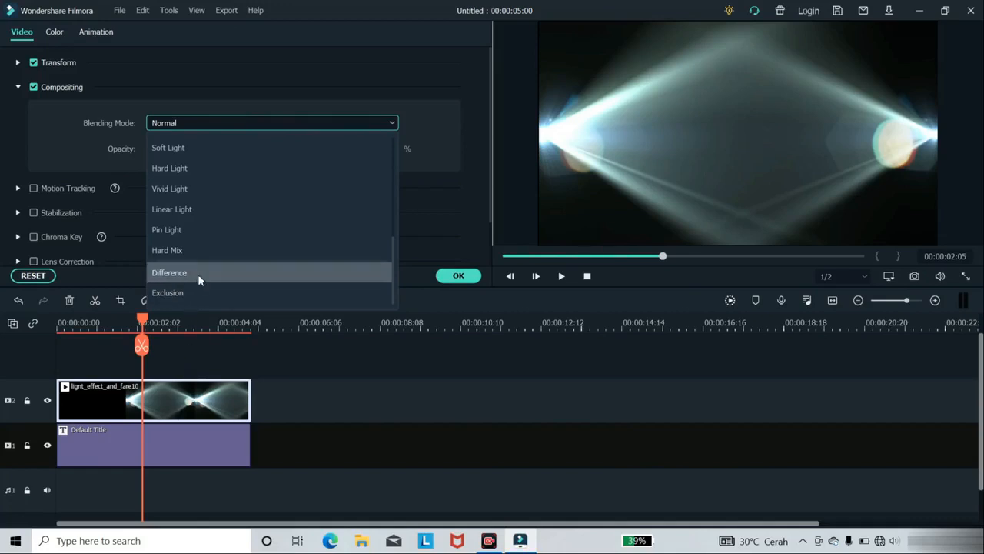
{"action": "left_click_drag", "start_coordinate": [395, 264], "coordinate": [408, 156]}
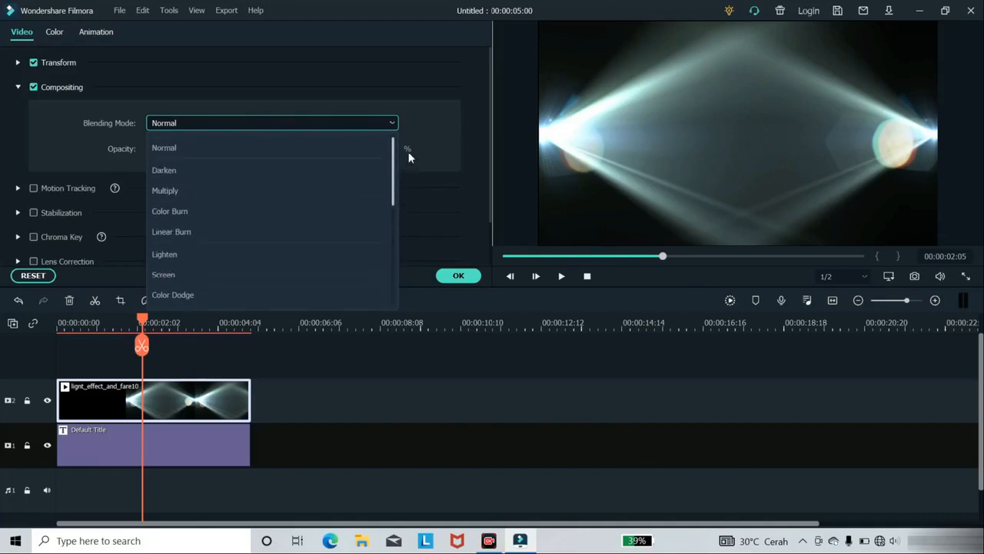
{"action": "left_click", "coordinate": [239, 191]}
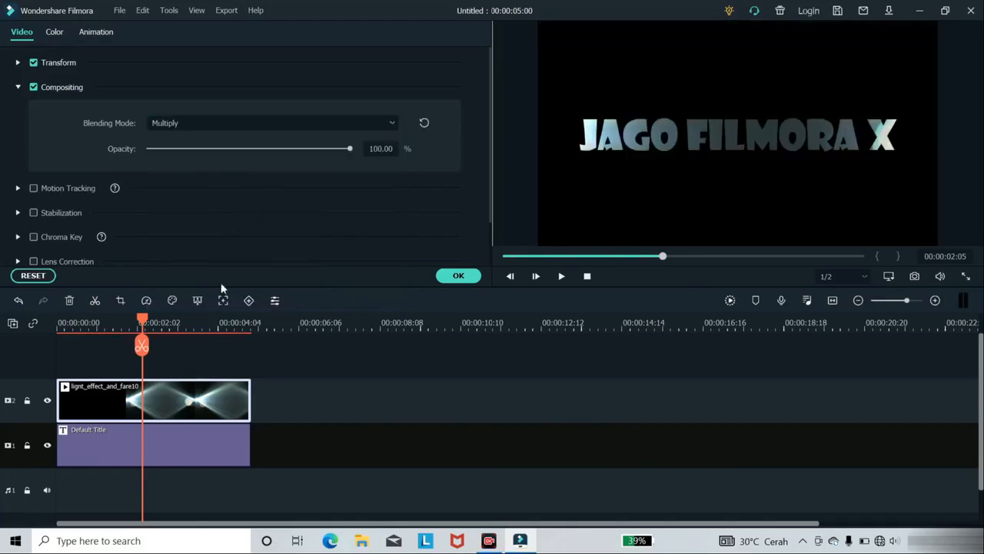
{"action": "left_click_drag", "start_coordinate": [143, 322], "coordinate": [176, 332]}
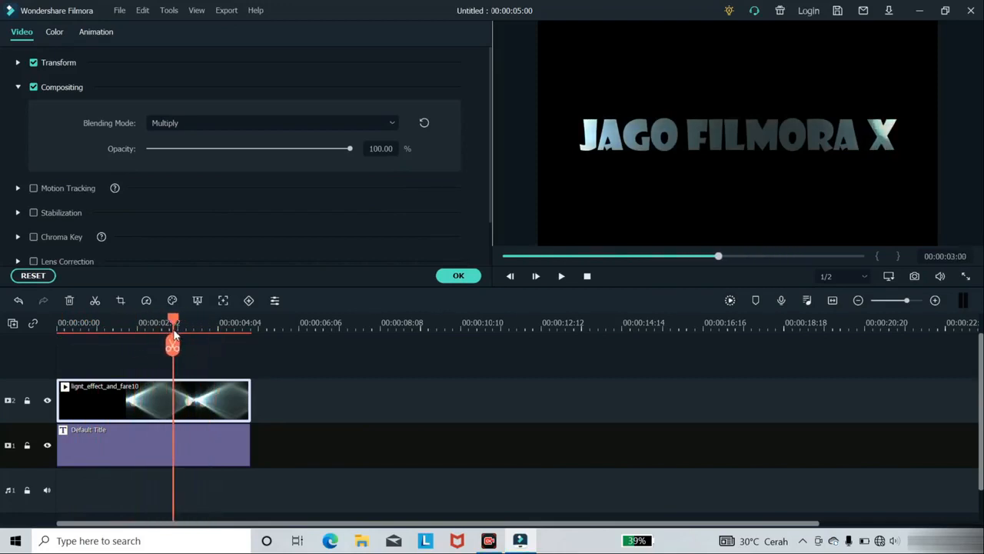
Try the Screen blending mode on the light effect clip and check it over the title at several playhead positions
{"action": "left_click", "coordinate": [392, 124]}
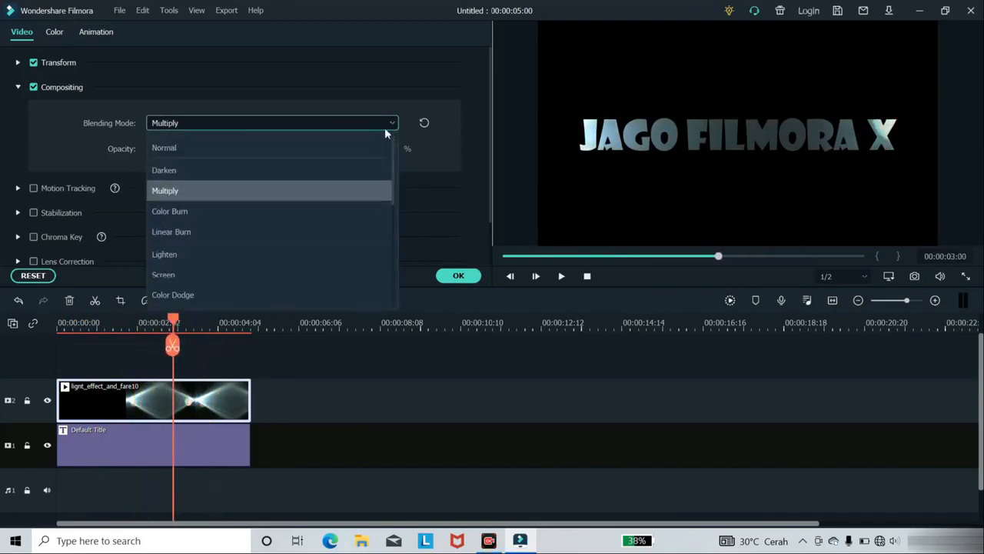
{"action": "left_click", "coordinate": [175, 274]}
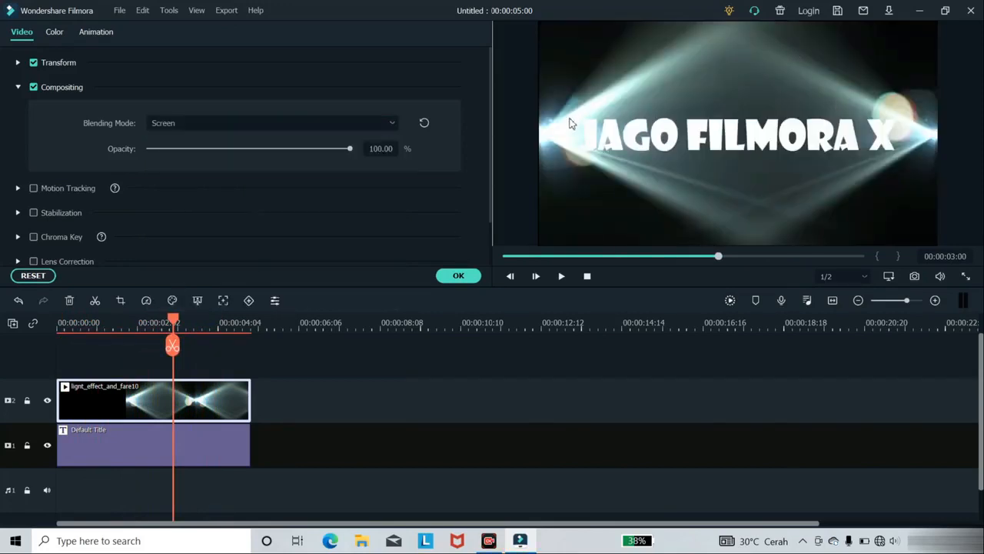
{"action": "mouse_move", "coordinate": [174, 321]}
{"action": "left_mouse_down"}
{"action": "mouse_move", "coordinate": [114, 321]}
{"action": "mouse_move", "coordinate": [163, 322]}
{"action": "left_mouse_up"}
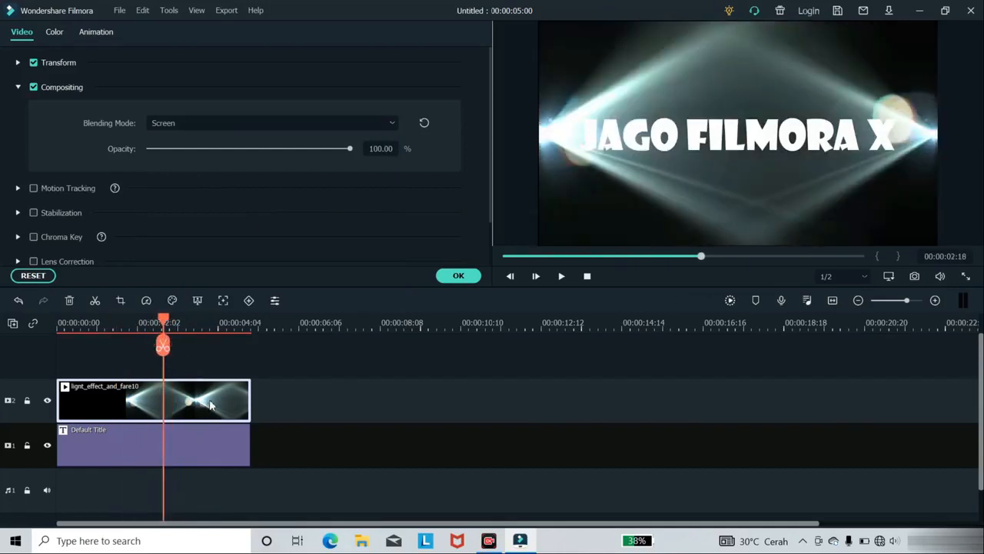
{"action": "left_click", "coordinate": [171, 447]}
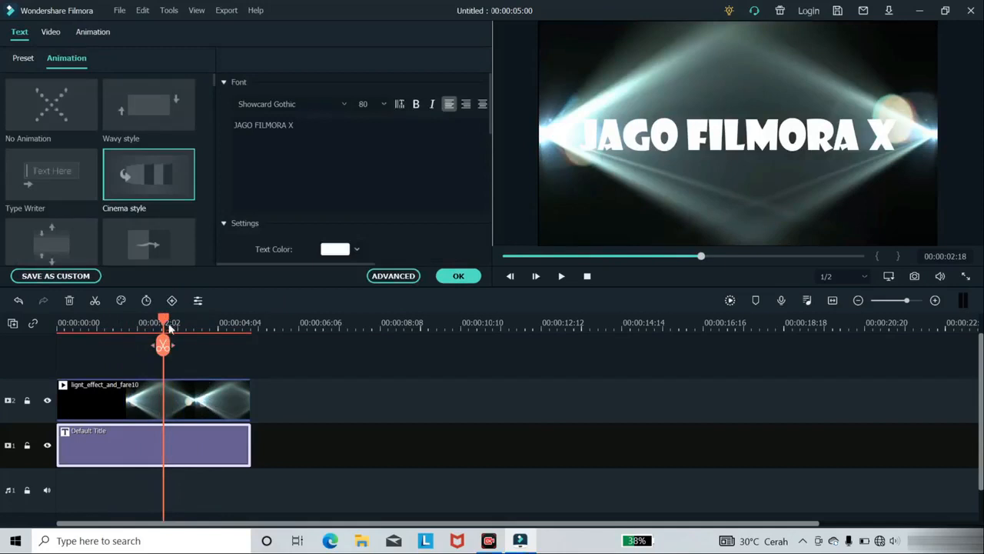
{"action": "mouse_move", "coordinate": [171, 328]}
{"action": "left_mouse_down"}
{"action": "mouse_move", "coordinate": [149, 323]}
{"action": "mouse_move", "coordinate": [182, 323]}
{"action": "left_mouse_up"}
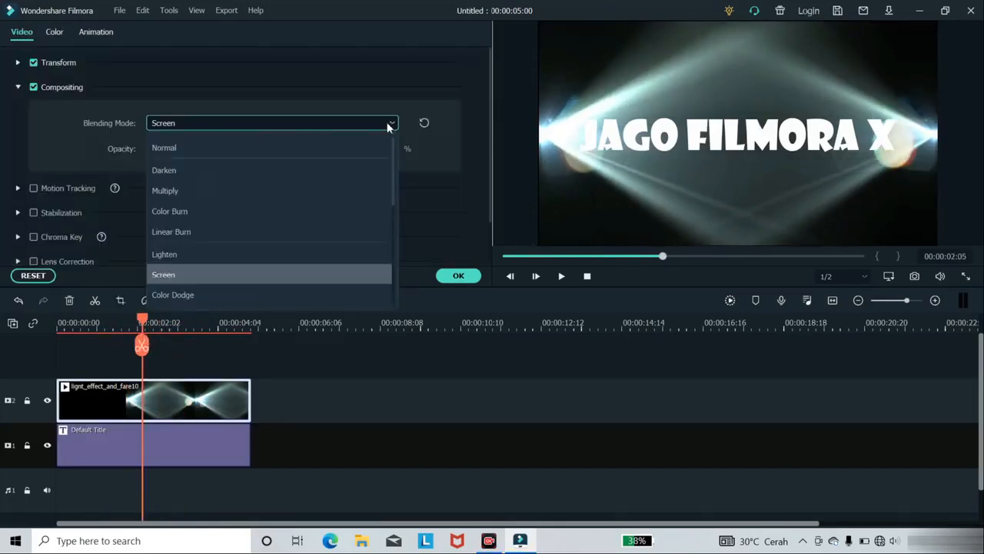
Set the light effect clip's blending mode to Multiply, play the result from the beginning, and confirm the settings
{"action": "left_click", "coordinate": [175, 192]}
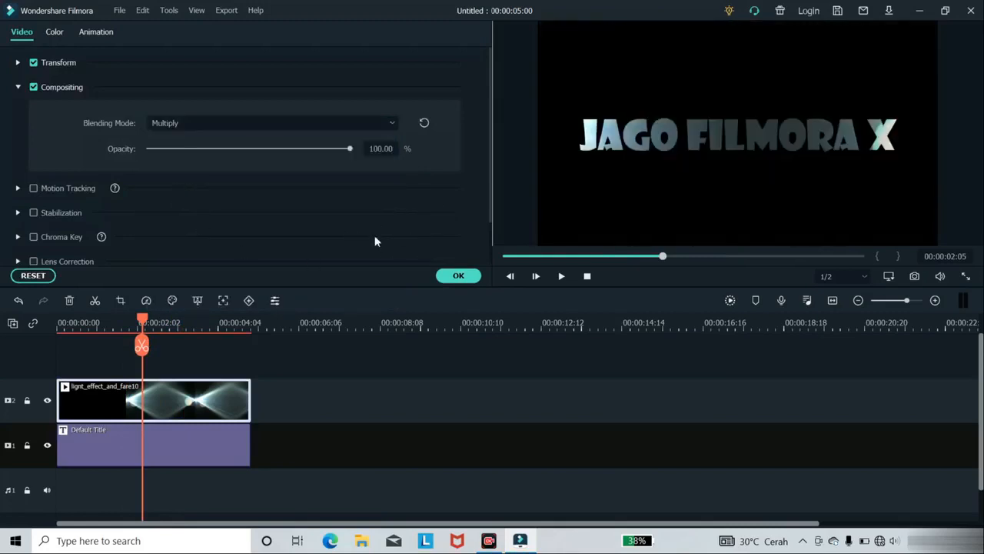
{"action": "left_click_drag", "start_coordinate": [143, 319], "coordinate": [58, 330]}
{"action": "left_click", "coordinate": [560, 276]}
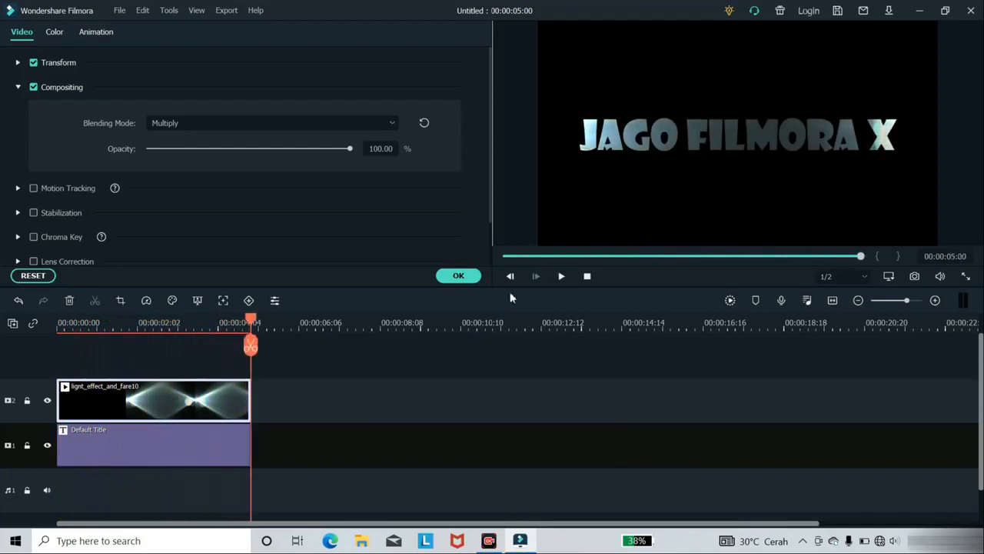
{"action": "left_click", "coordinate": [458, 276]}
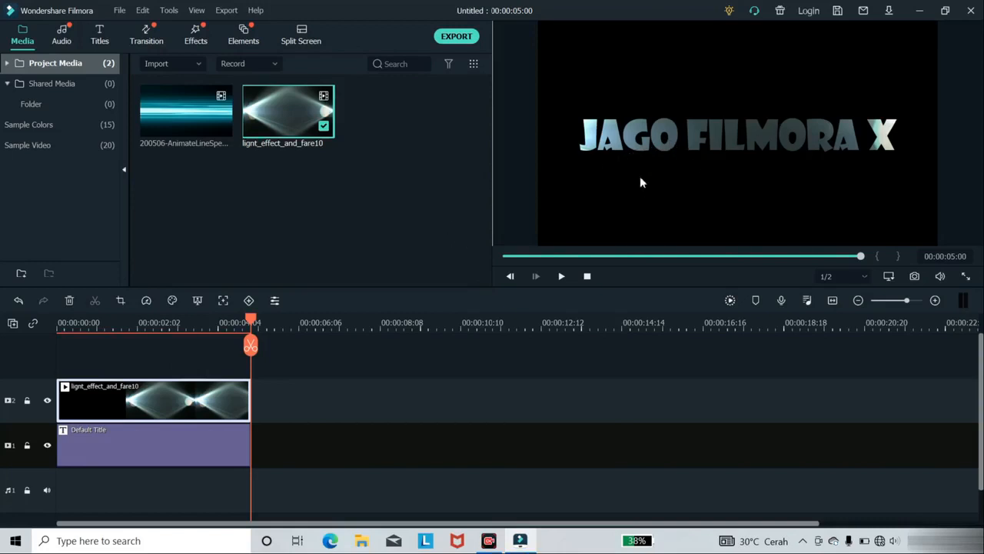
Add the 200506-AnimateLineSpeedBLue clip at the start of a new track above the light effect and trim it to end at 00:00:05:00
{"action": "left_click", "coordinate": [186, 143]}
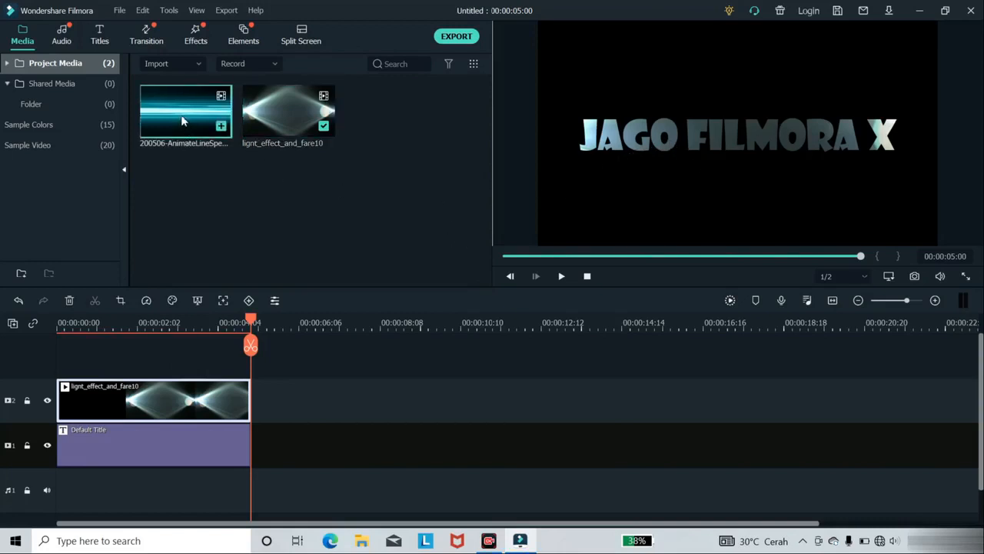
{"action": "left_click_drag", "start_coordinate": [178, 120], "coordinate": [77, 370]}
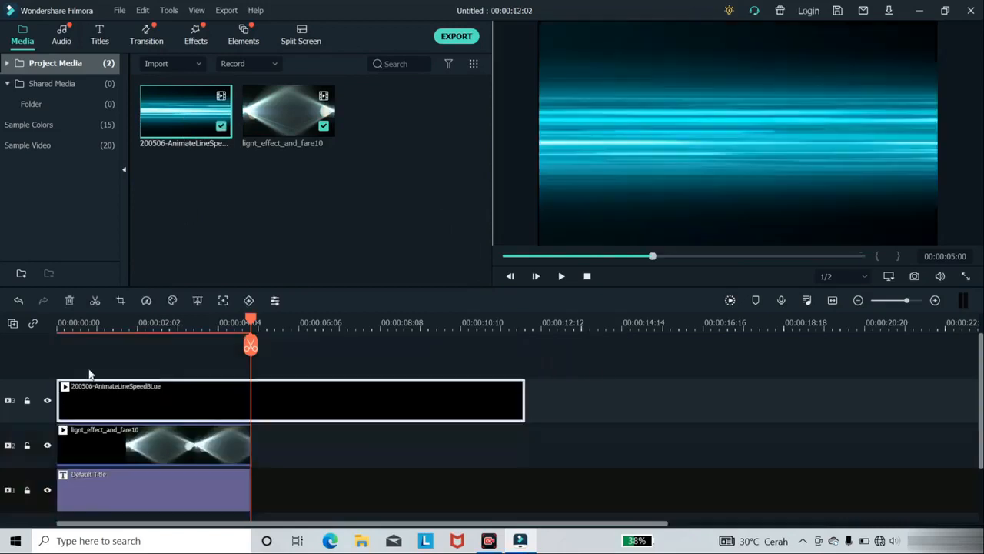
{"action": "left_click_drag", "start_coordinate": [523, 396], "coordinate": [250, 396]}
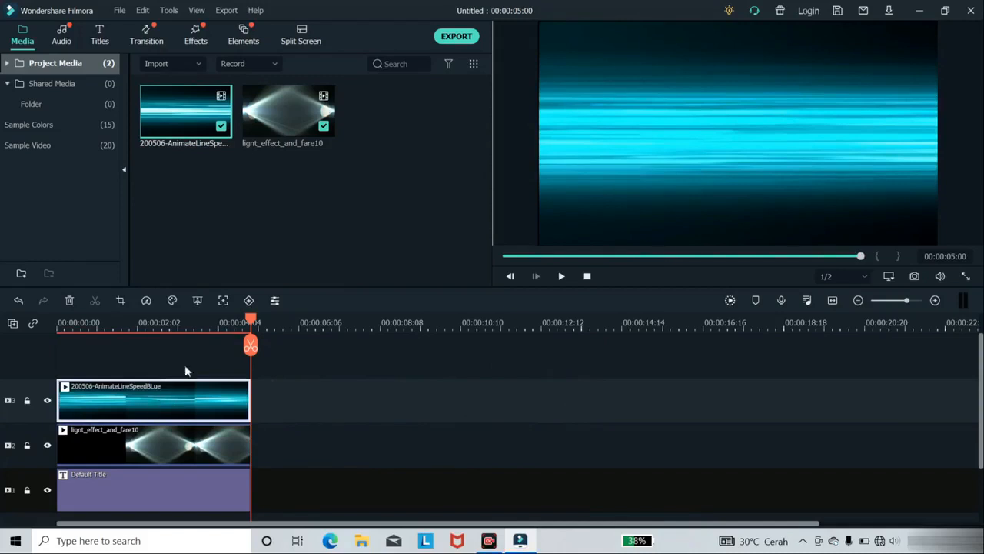
Open the 200506-AnimateLineSpeedBLue clip's video settings and set its blending mode to Multiply
{"action": "left_click", "coordinate": [275, 301]}
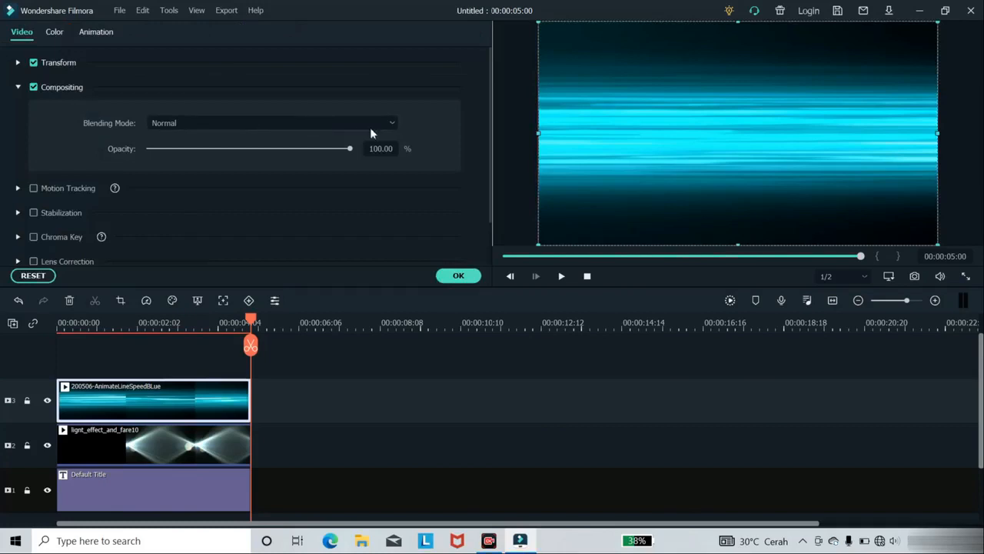
{"action": "left_click", "coordinate": [396, 123]}
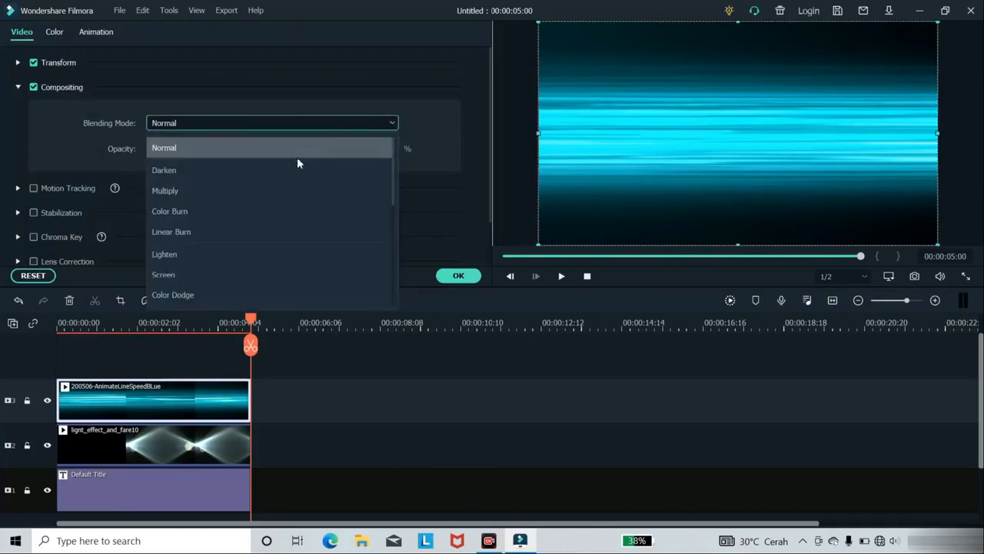
{"action": "left_click", "coordinate": [272, 191]}
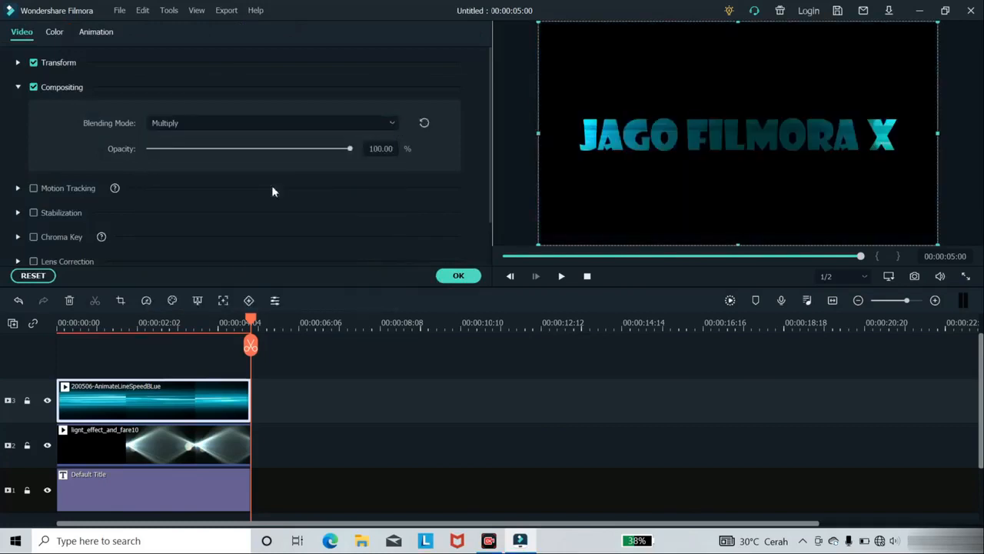
Try the Screen blending mode on the blue line clip, play it from the beginning, and pause at 00:00:03:00
{"action": "left_click", "coordinate": [394, 123]}
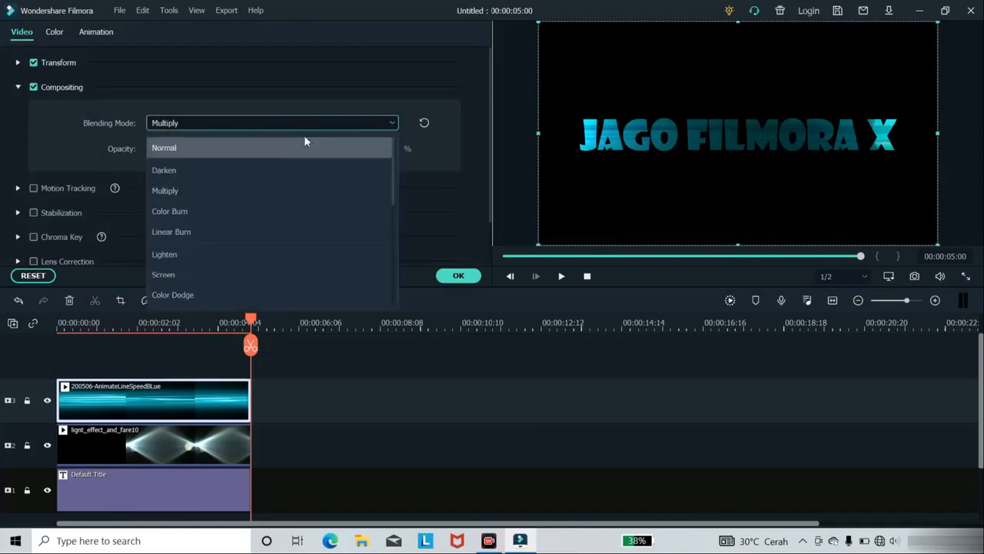
{"action": "left_click", "coordinate": [195, 275]}
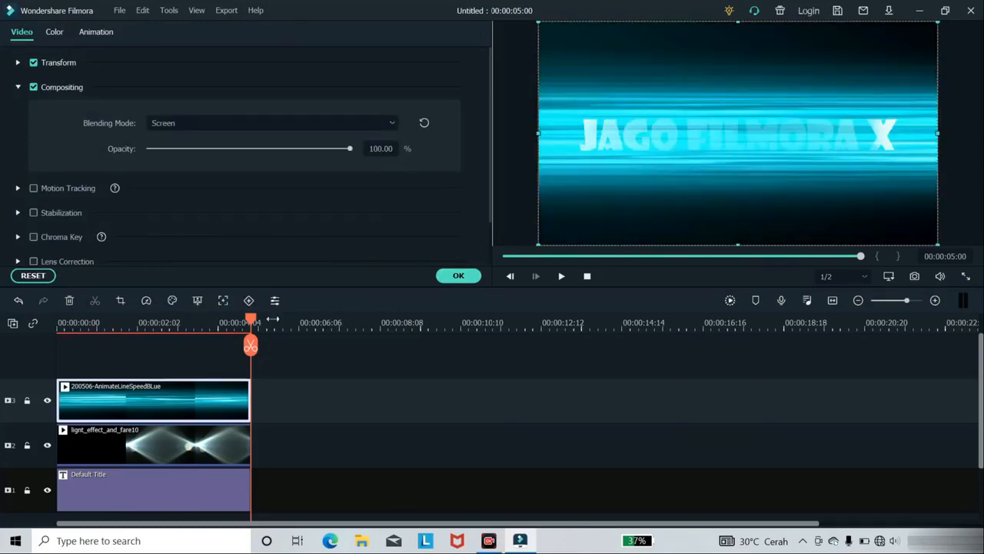
{"action": "left_click_drag", "start_coordinate": [251, 343], "coordinate": [52, 352]}
{"action": "left_click", "coordinate": [561, 276]}
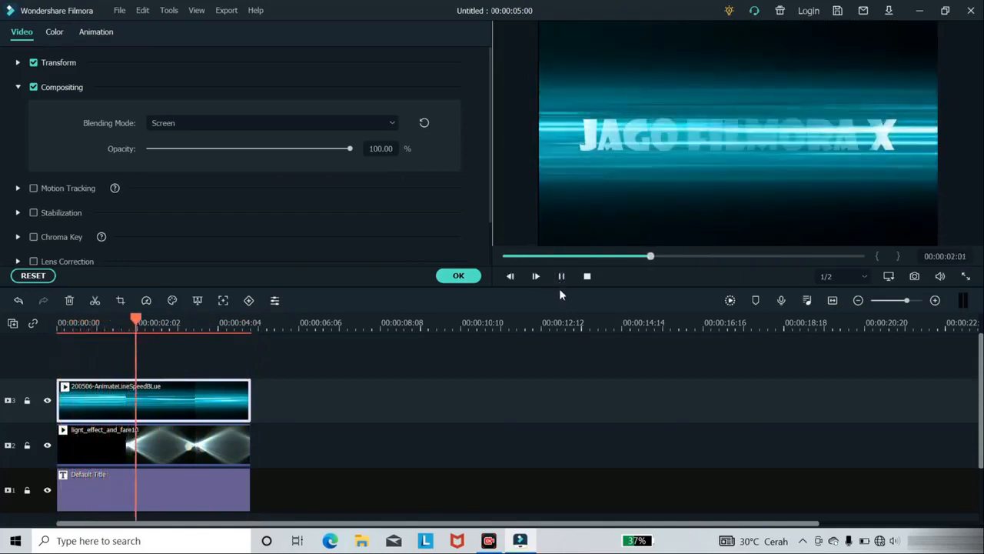
{"action": "left_click", "coordinate": [562, 275]}
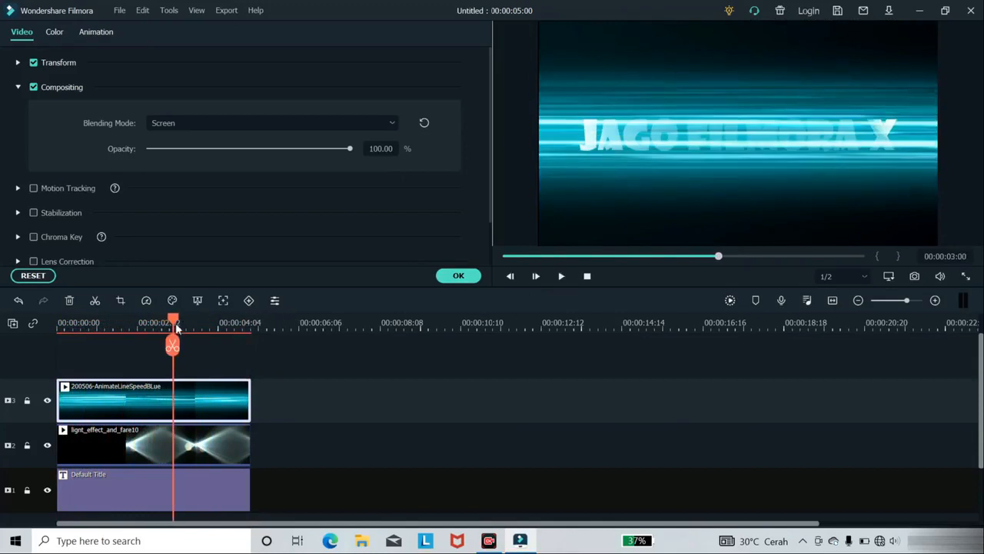
Move the playhead to 00:00:00:17 and try the Darken, Color Burn and Linear Burn blending modes on the blue line clip
{"action": "left_click_drag", "start_coordinate": [173, 332], "coordinate": [87, 336]}
{"action": "left_click", "coordinate": [391, 123]}
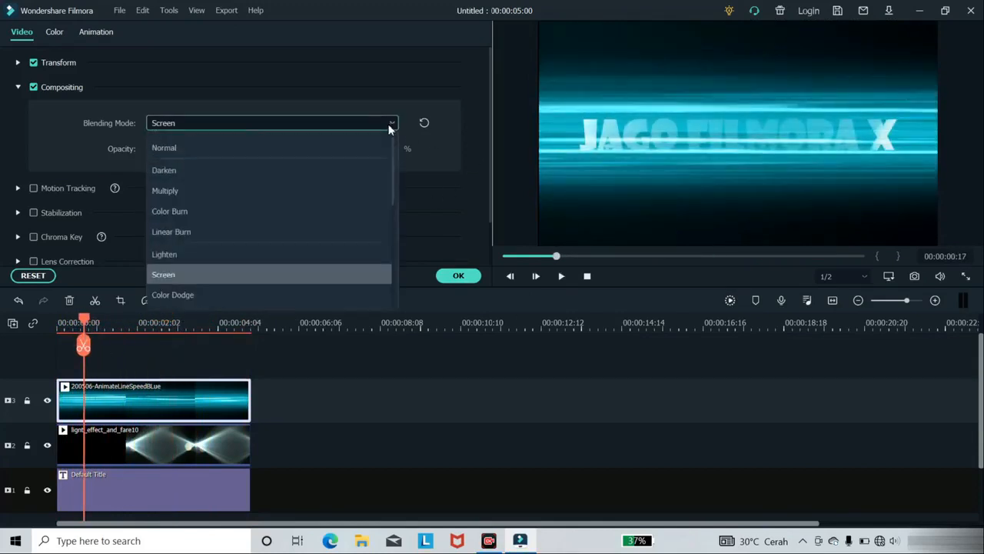
{"action": "left_click", "coordinate": [222, 173]}
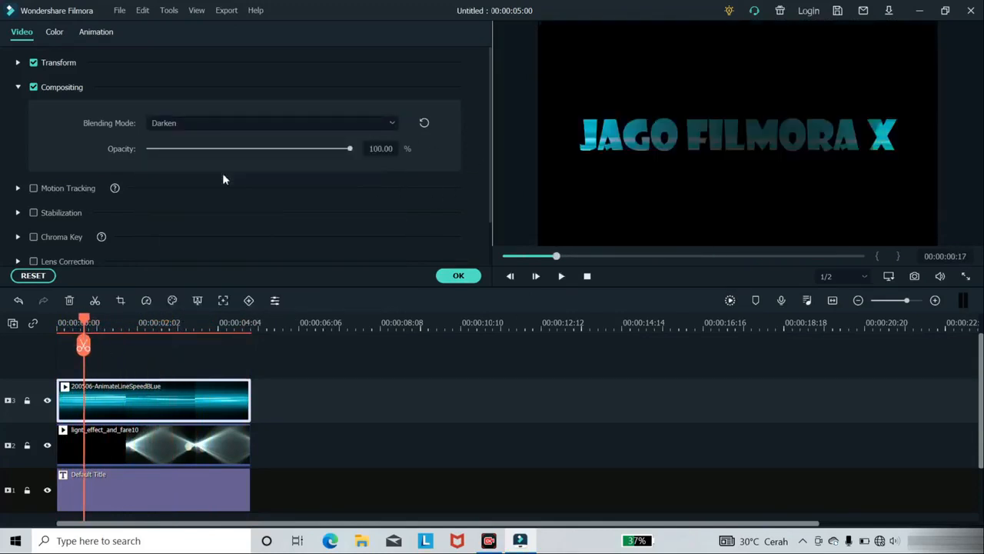
{"action": "left_click", "coordinate": [394, 123]}
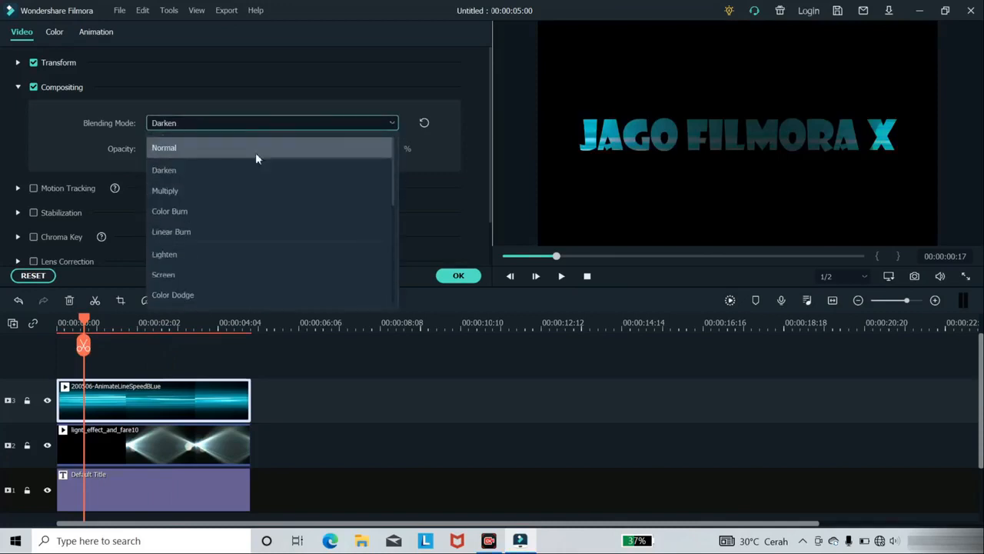
{"action": "left_click", "coordinate": [205, 207]}
{"action": "left_click", "coordinate": [390, 124]}
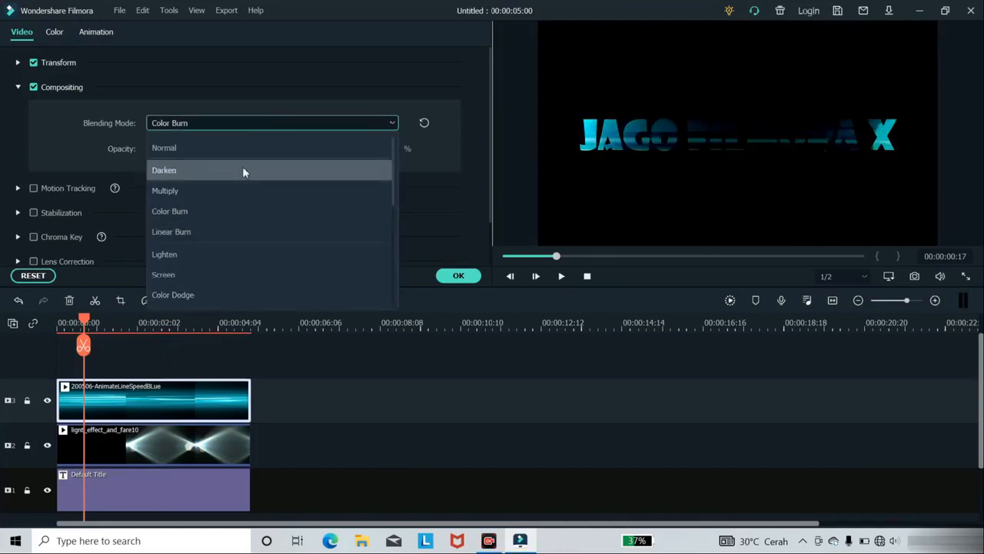
{"action": "left_click", "coordinate": [196, 234]}
Set the blue line clip's blending mode back to Multiply and play the composition from the beginning
{"action": "left_click", "coordinate": [390, 124]}
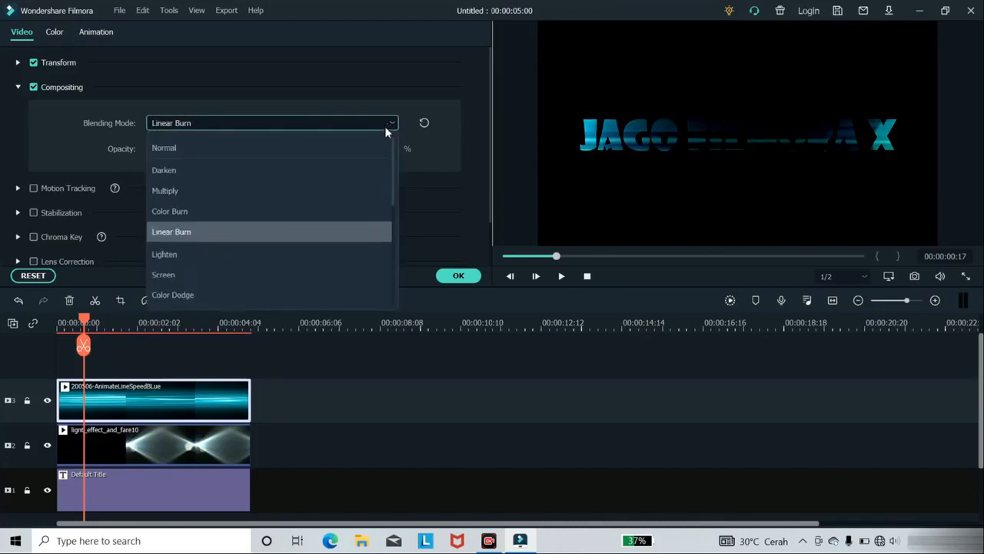
{"action": "left_click", "coordinate": [200, 194]}
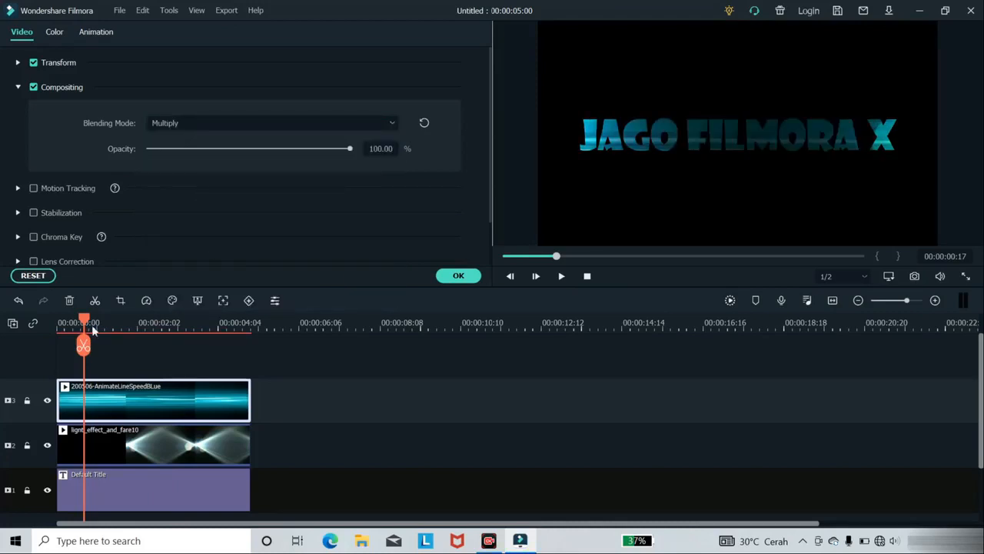
{"action": "left_click_drag", "start_coordinate": [92, 324], "coordinate": [44, 322]}
{"action": "left_click", "coordinate": [566, 276]}
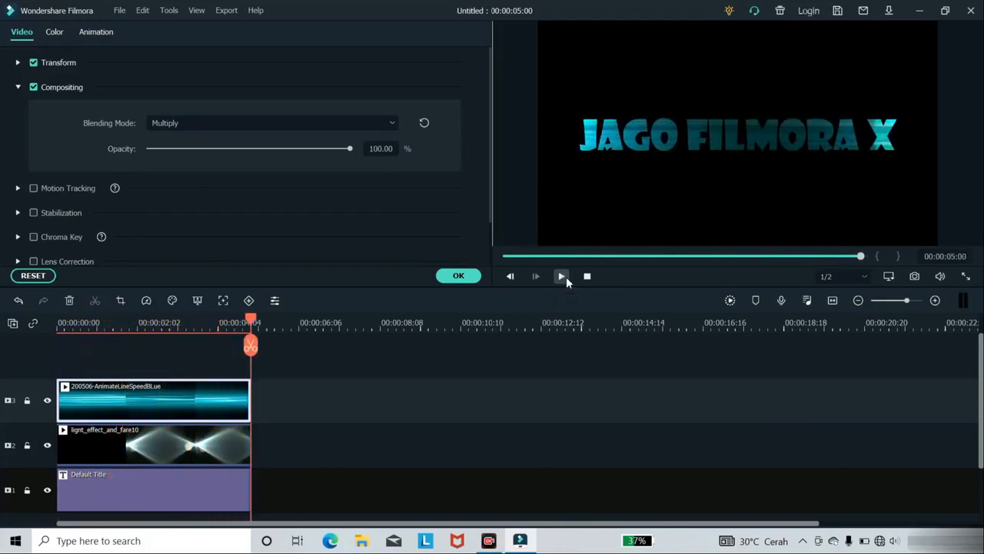
Confirm the blue line clip's video settings and move the playhead to 00:00:02:16
{"action": "left_click", "coordinate": [471, 279]}
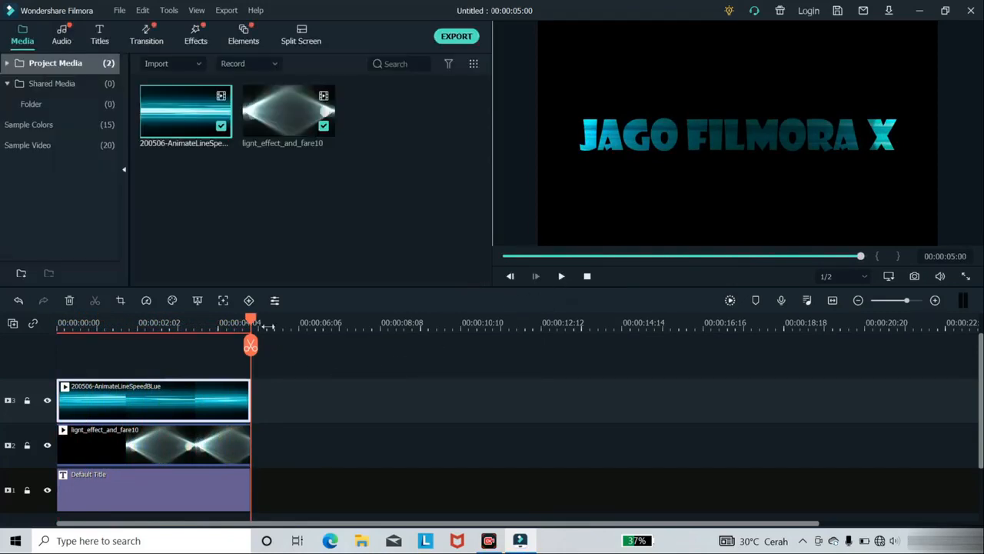
{"action": "left_click_drag", "start_coordinate": [252, 323], "coordinate": [160, 326]}
{"action": "scroll", "coordinate": [393, 349], "scroll_direction": "down", "scroll_amount": 2}
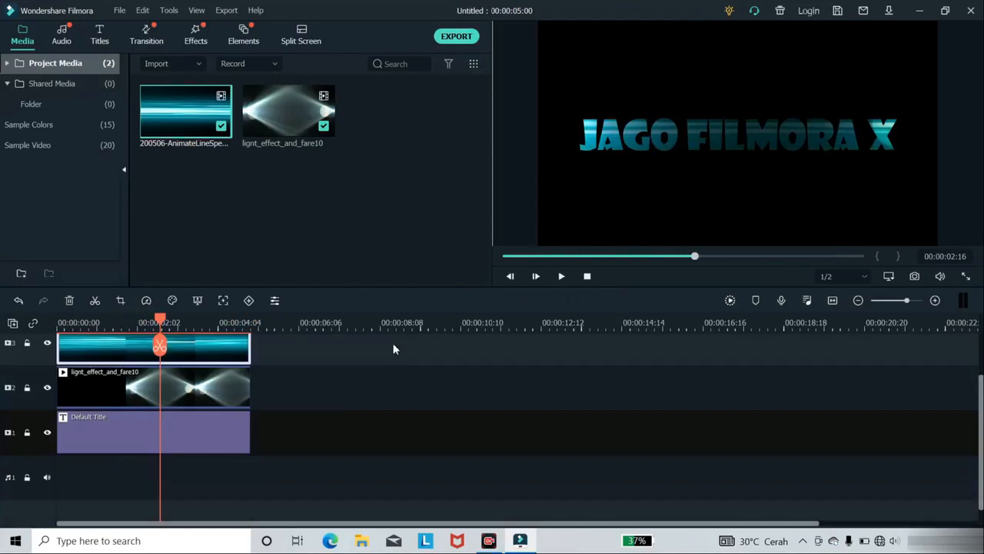
Open the Default Title's text settings, preview the Cinema style animation, and close the settings
{"action": "left_click", "coordinate": [192, 446]}
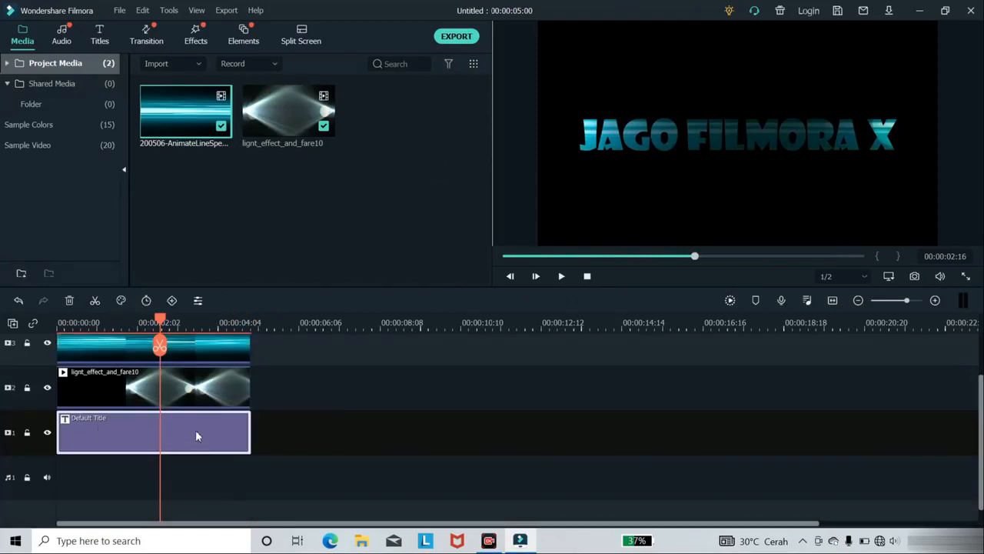
{"action": "left_click", "coordinate": [197, 300]}
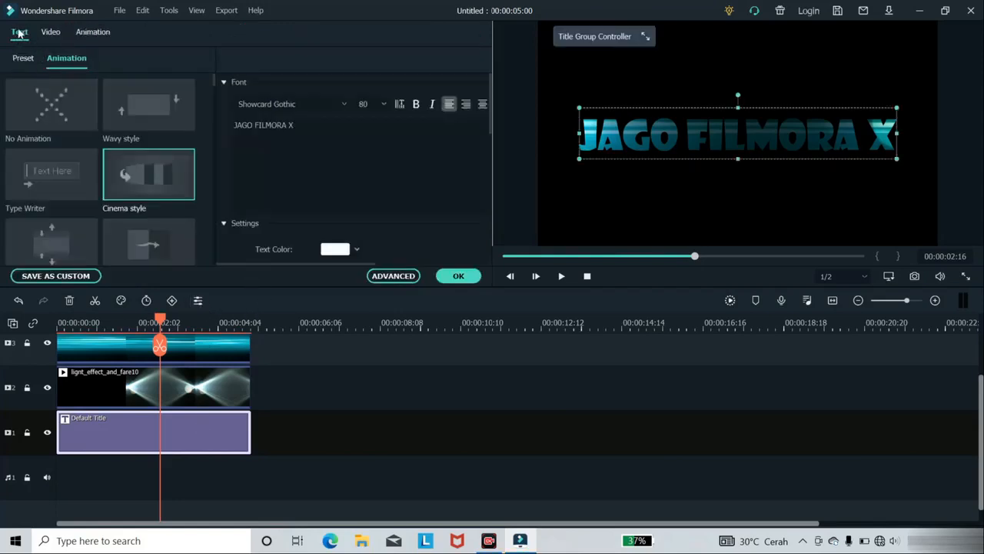
{"action": "left_click", "coordinate": [29, 61]}
{"action": "left_click", "coordinate": [59, 64]}
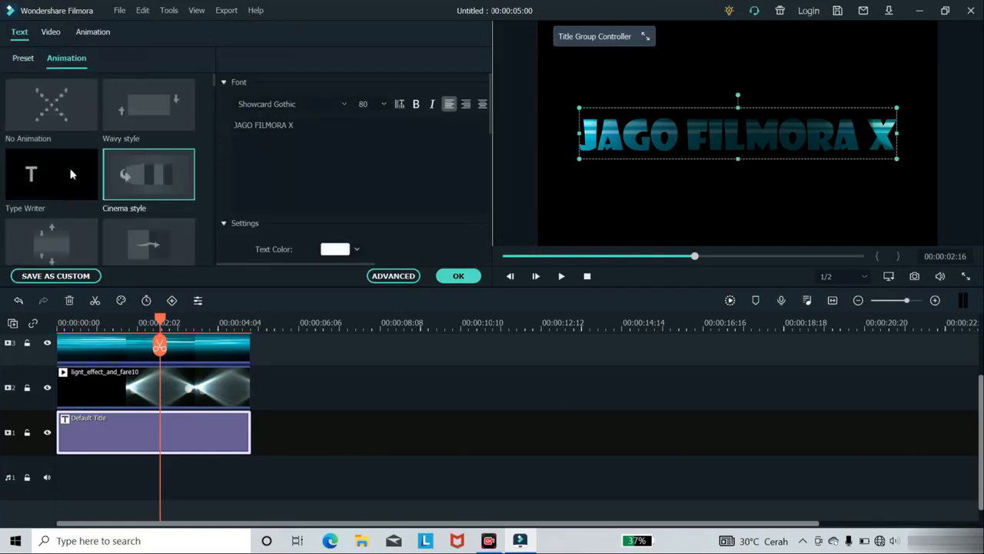
{"action": "left_click", "coordinate": [157, 178]}
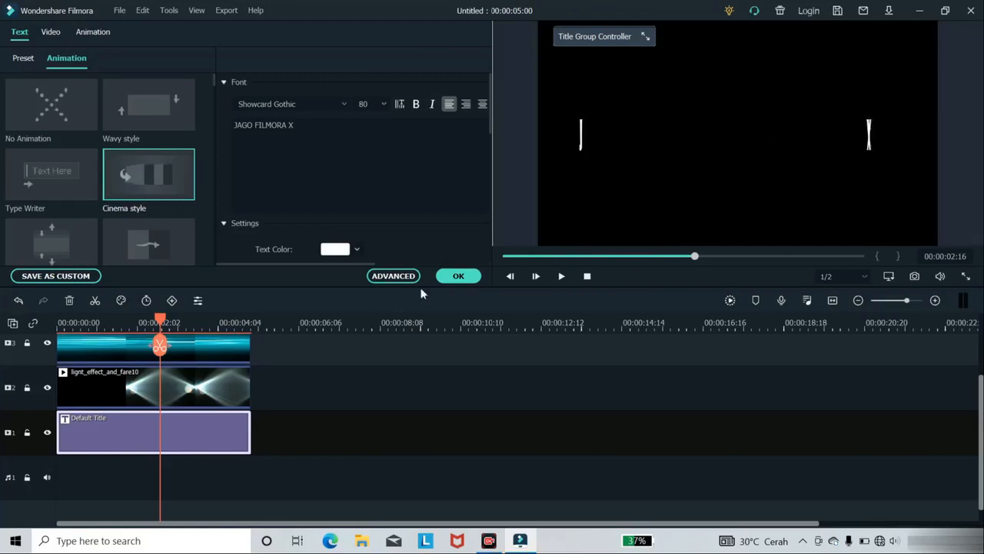
{"action": "key", "text": "Return"}
Return the playhead to 00:00:00:00 and play the title composition through to its end
{"action": "left_click_drag", "start_coordinate": [156, 323], "coordinate": [46, 323]}
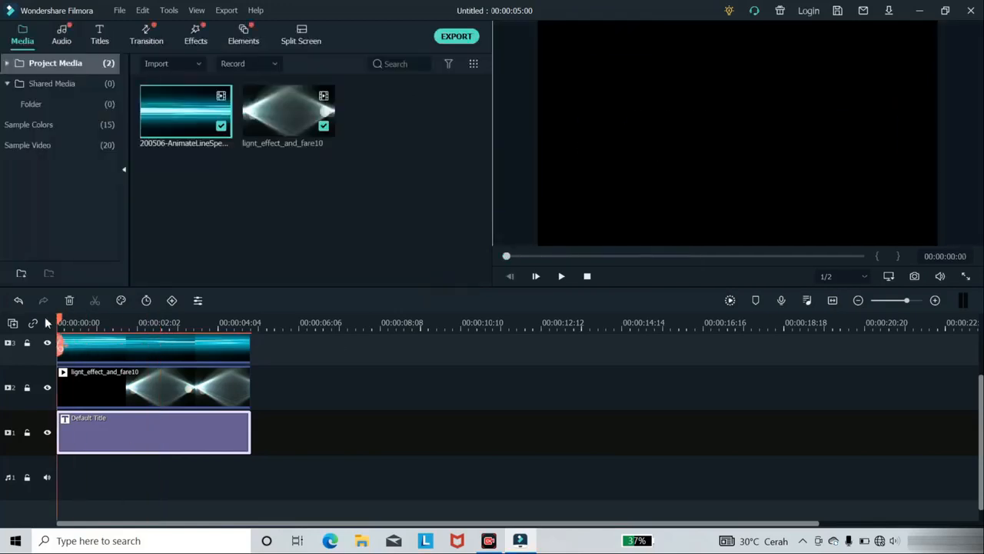
{"action": "left_click", "coordinate": [561, 276]}
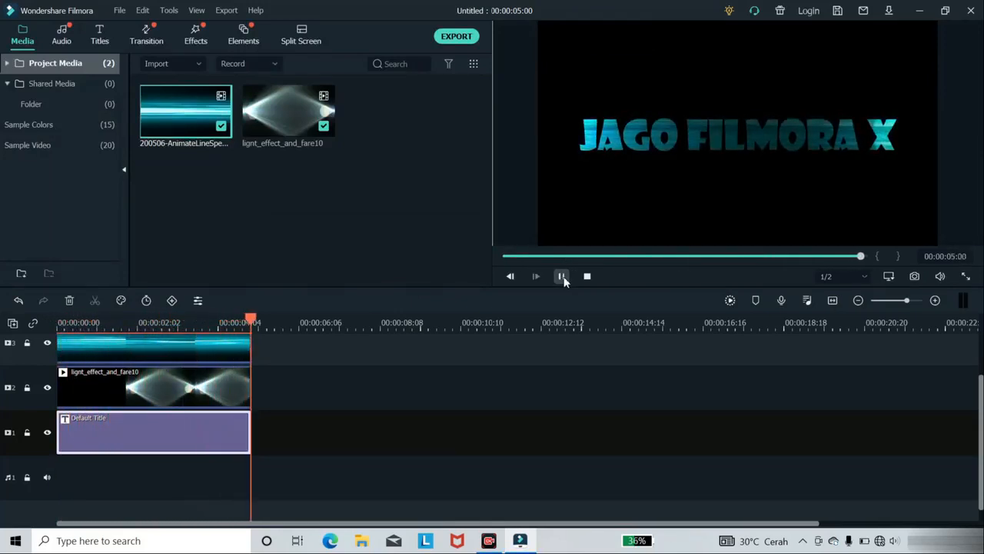
Review the layer stack by selecting the blue line, light effect and Default Title clips in turn
{"action": "scroll", "coordinate": [319, 423], "scroll_direction": "up", "scroll_amount": 2}
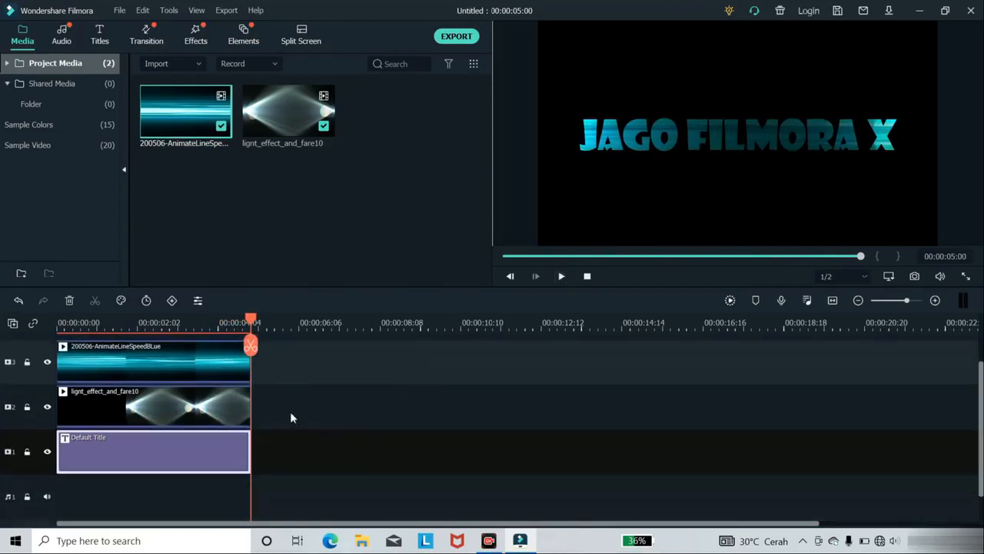
{"action": "scroll", "coordinate": [248, 405], "scroll_direction": "up", "scroll_amount": 2}
{"action": "left_click", "coordinate": [100, 387]}
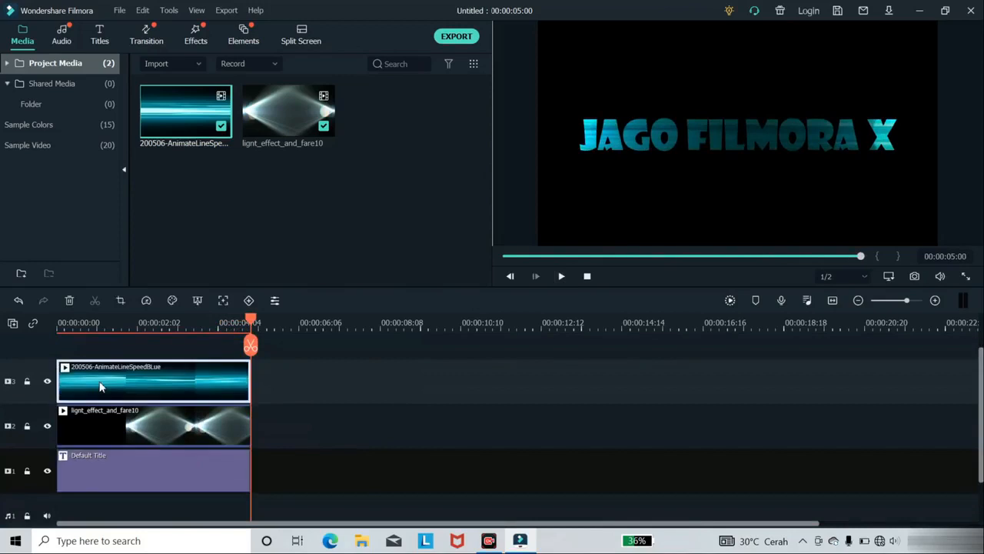
{"action": "left_click", "coordinate": [100, 428]}
{"action": "left_click", "coordinate": [94, 459]}
{"action": "left_click", "coordinate": [100, 437]}
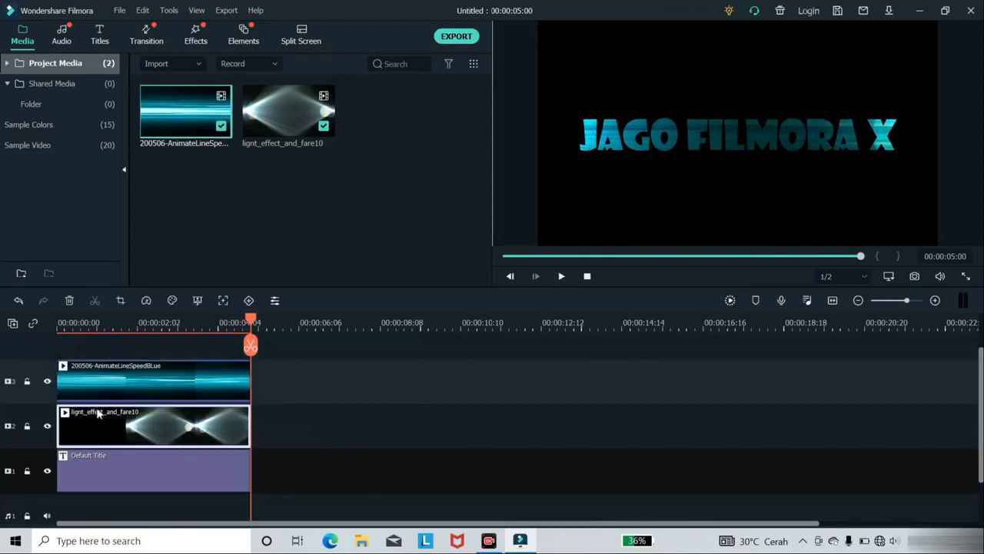
{"action": "left_click", "coordinate": [99, 390]}
{"action": "left_click", "coordinate": [103, 429]}
{"action": "left_click", "coordinate": [91, 455]}
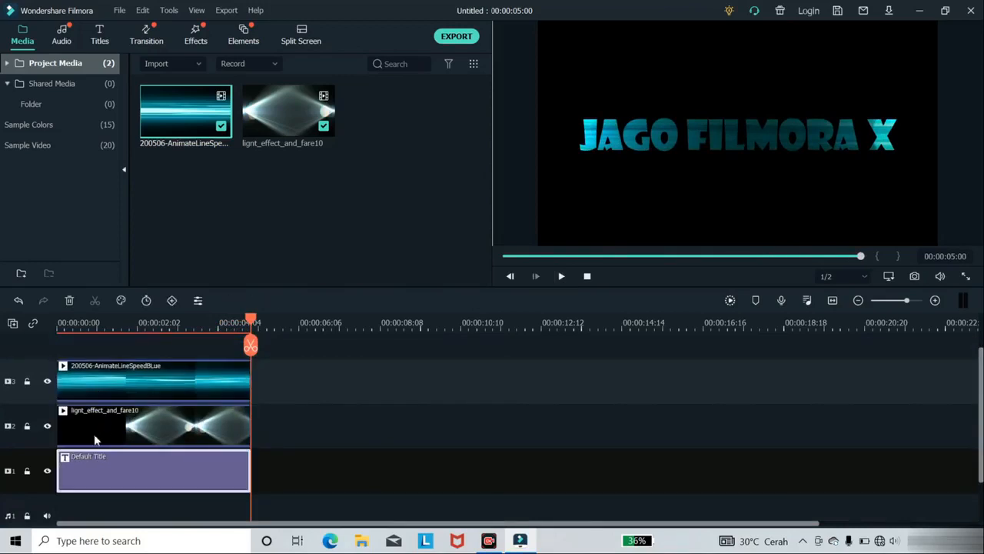
{"action": "left_click", "coordinate": [96, 435]}
{"action": "left_click", "coordinate": [100, 393]}
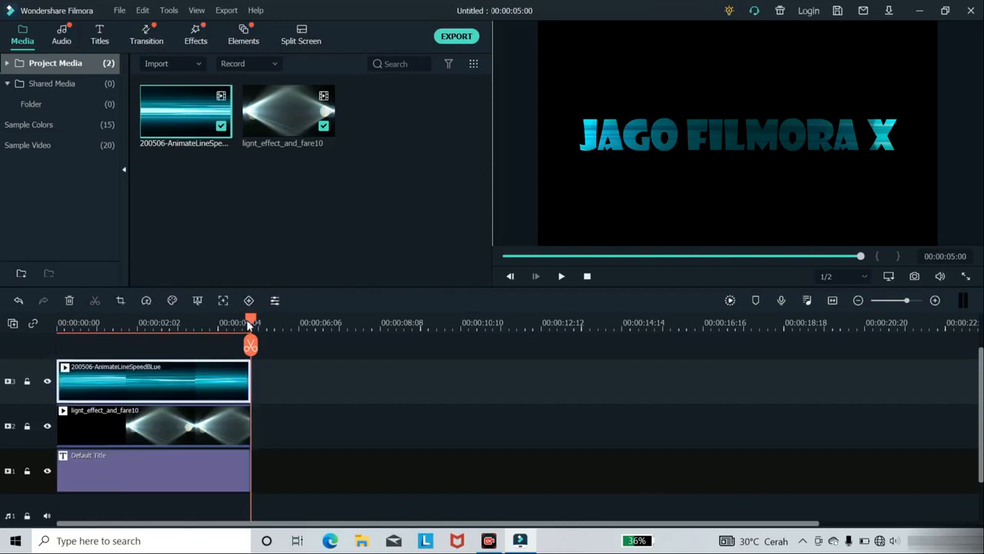
Scrub through the blended title composition and leave the playhead at 00:00:03:06
{"action": "left_click_drag", "start_coordinate": [248, 326], "coordinate": [217, 324]}
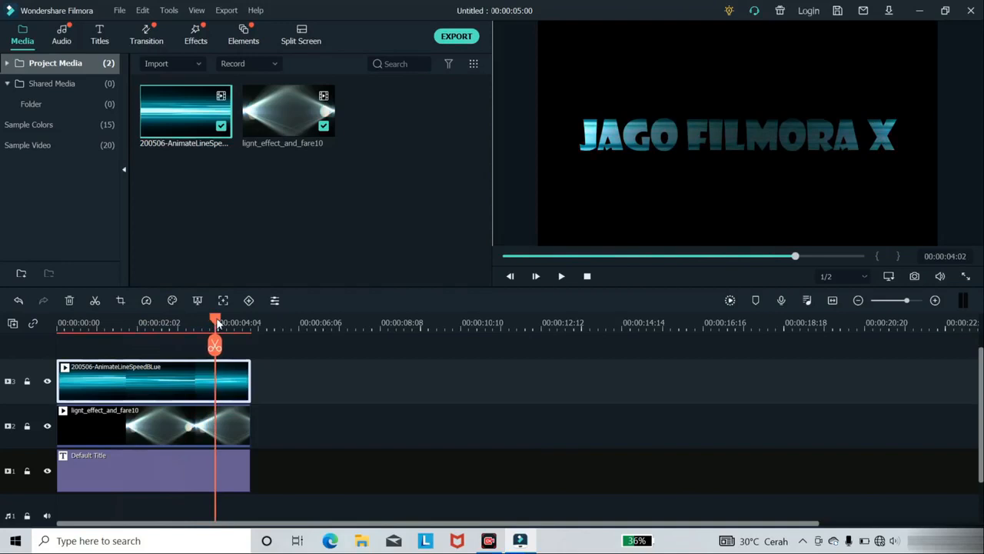
{"action": "left_click_drag", "start_coordinate": [218, 323], "coordinate": [155, 327]}
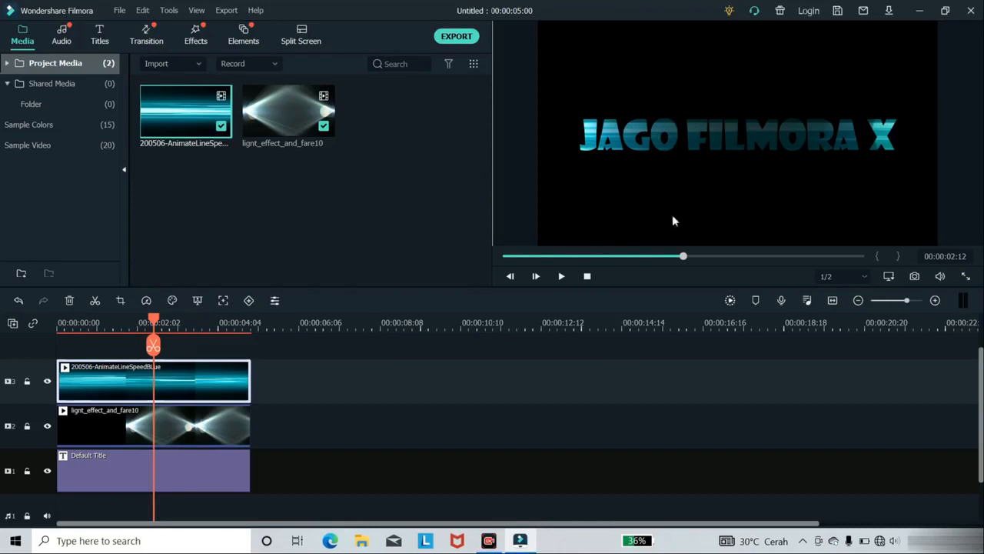
{"action": "left_click_drag", "start_coordinate": [82, 323], "coordinate": [183, 327]}
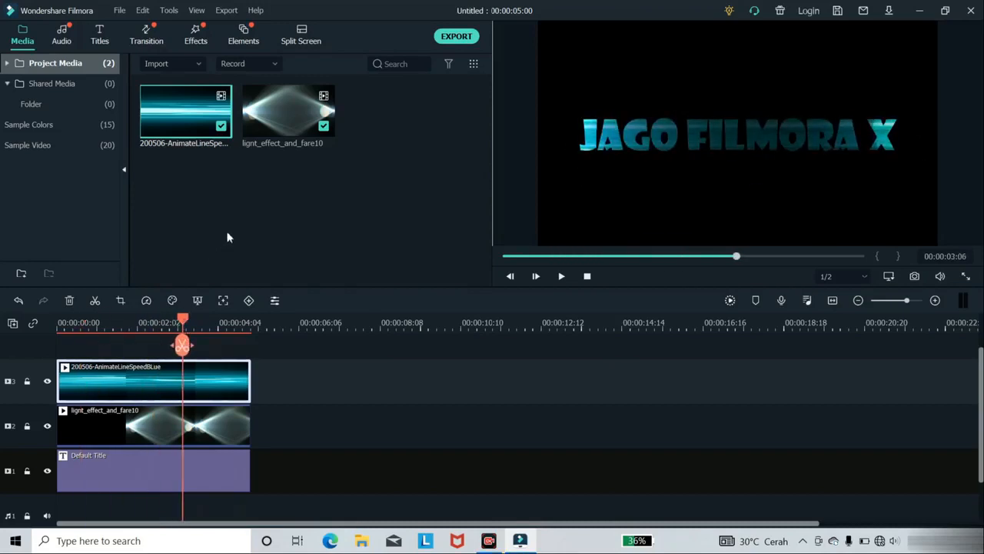
Add the sample videos Travel 02 on track 2 and Islands on track 3, aligned with each other after the existing clips
{"action": "left_click", "coordinate": [31, 144]}
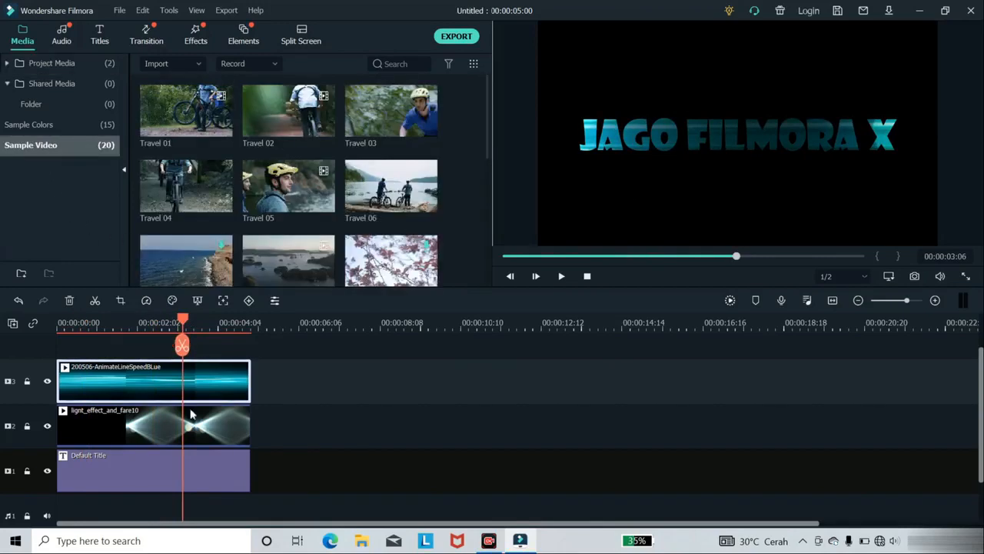
{"action": "left_click", "coordinate": [108, 460]}
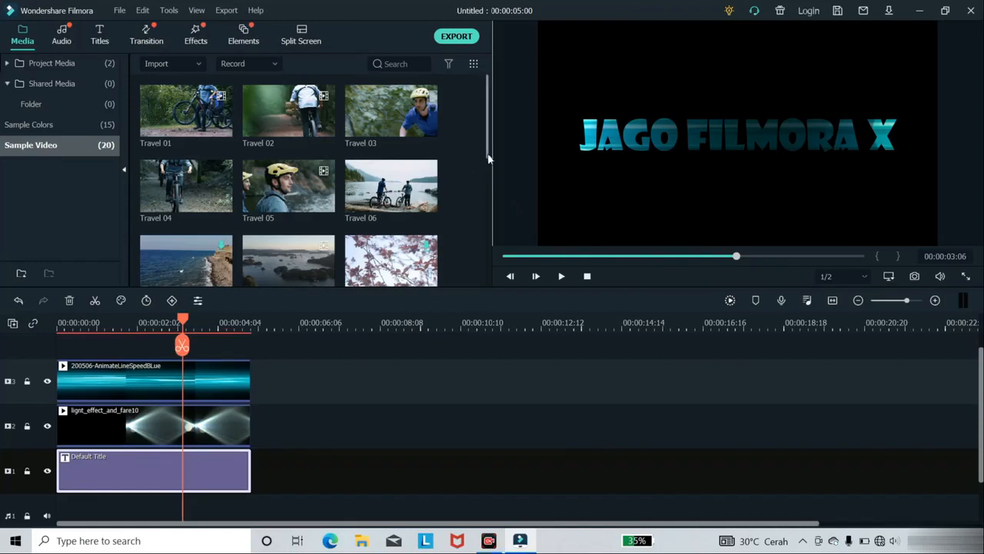
{"action": "left_click_drag", "start_coordinate": [488, 157], "coordinate": [487, 160]}
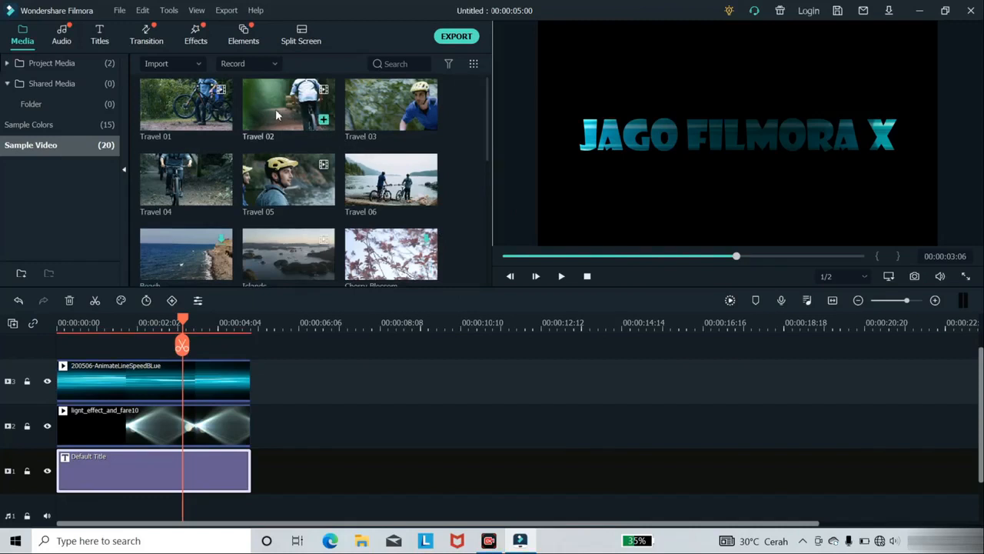
{"action": "left_click_drag", "start_coordinate": [275, 109], "coordinate": [382, 424]}
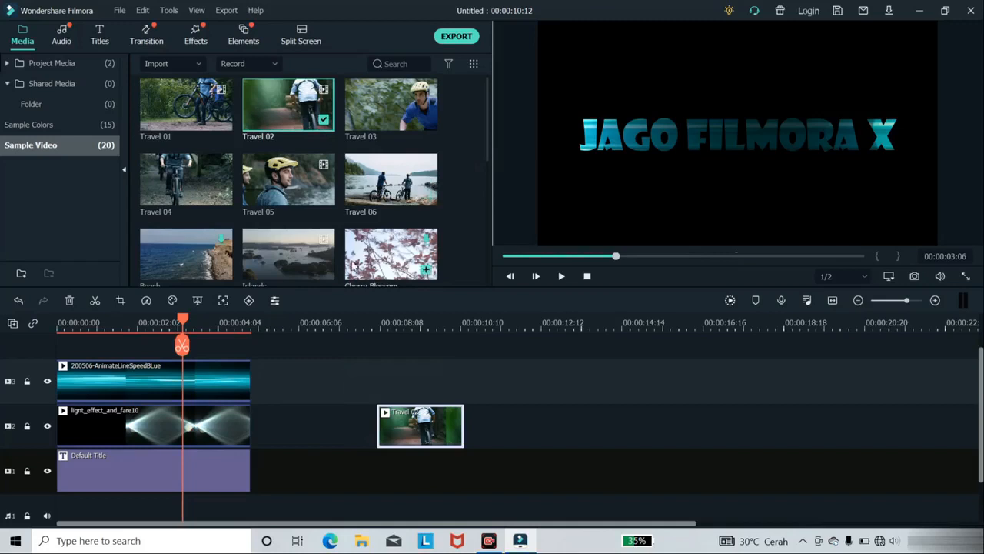
{"action": "left_click_drag", "start_coordinate": [304, 257], "coordinate": [385, 383]}
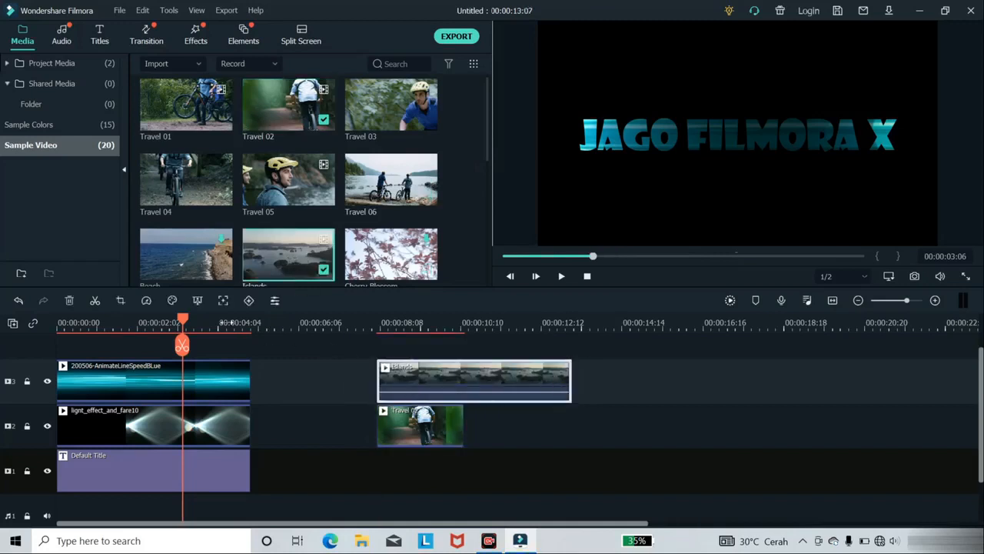
Move the playhead to 00:00:09:00 and open the Islands clip's Compositing settings
{"action": "left_click_drag", "start_coordinate": [186, 323], "coordinate": [405, 323]}
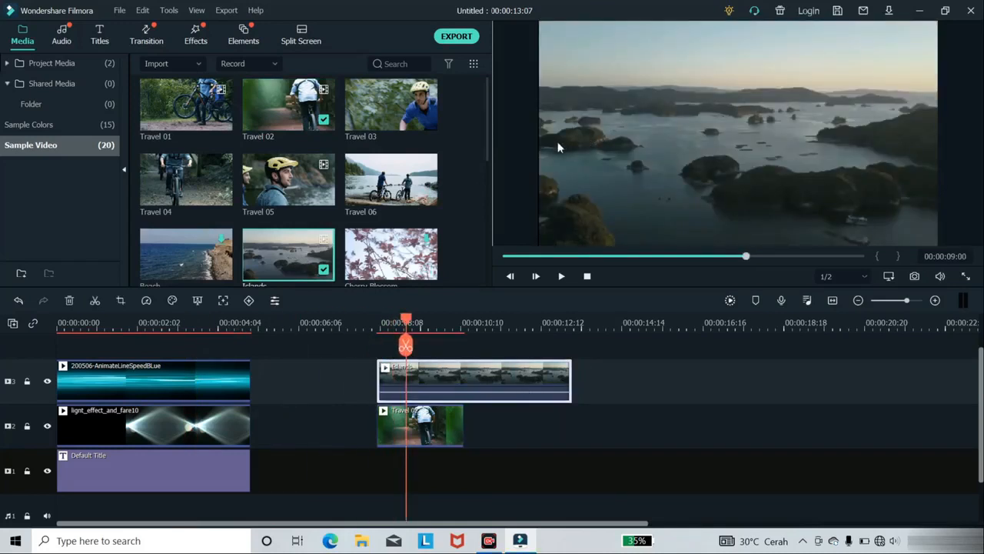
{"action": "double_click", "coordinate": [429, 386]}
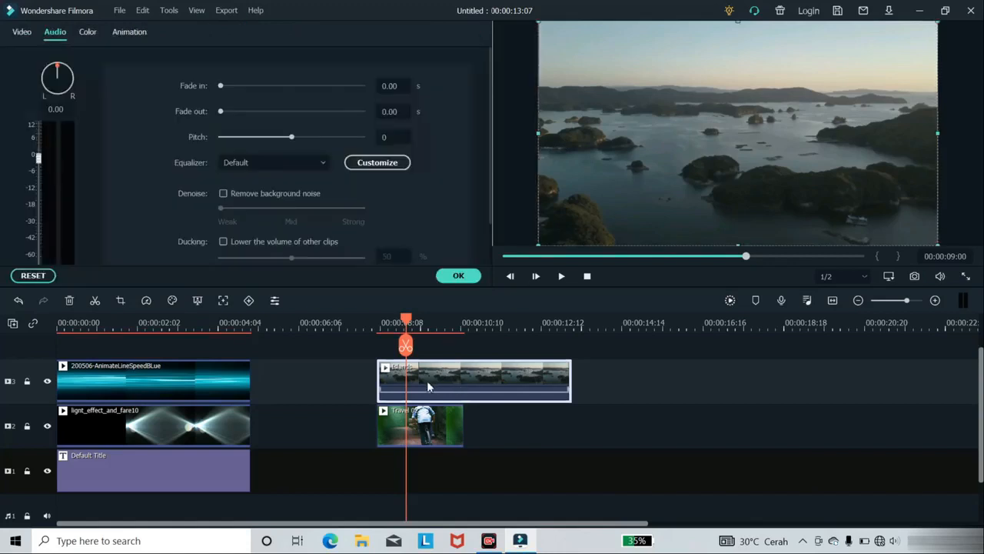
{"action": "left_click", "coordinate": [459, 281]}
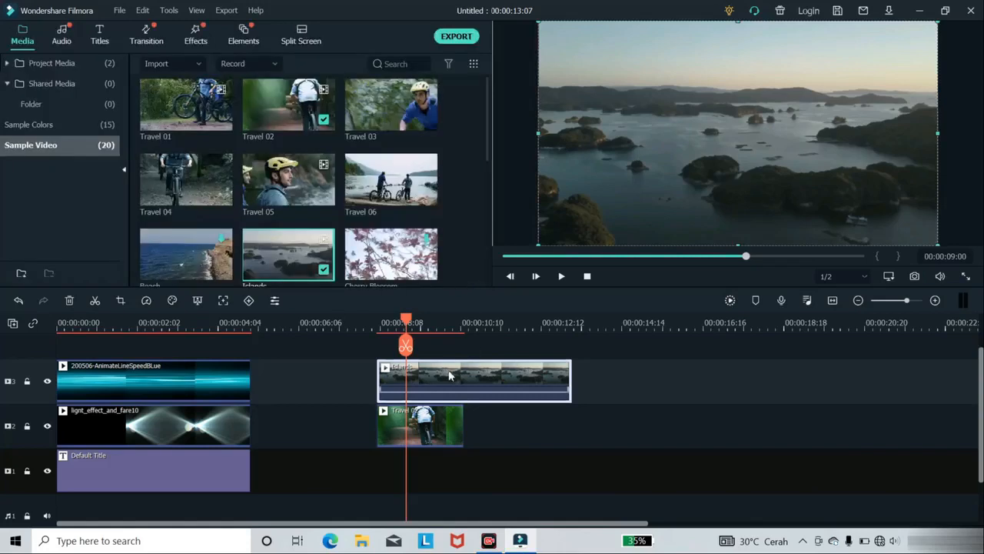
{"action": "left_click", "coordinate": [274, 301]}
{"action": "left_click", "coordinate": [20, 35]}
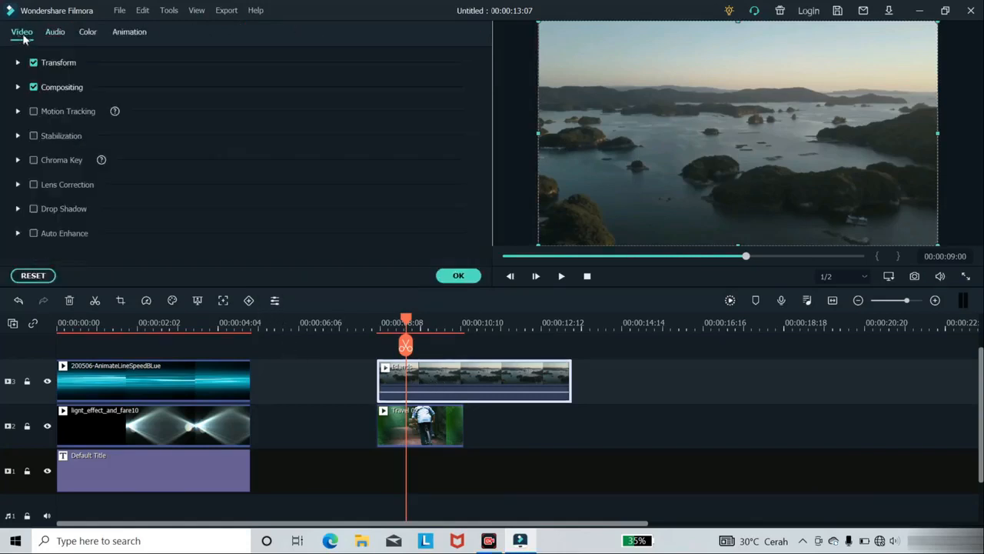
{"action": "left_click", "coordinate": [18, 88]}
Try the Screen blending mode on the Islands clip and scrub across its overlap with Travel 02 to 00:00:09:15
{"action": "left_click", "coordinate": [390, 123]}
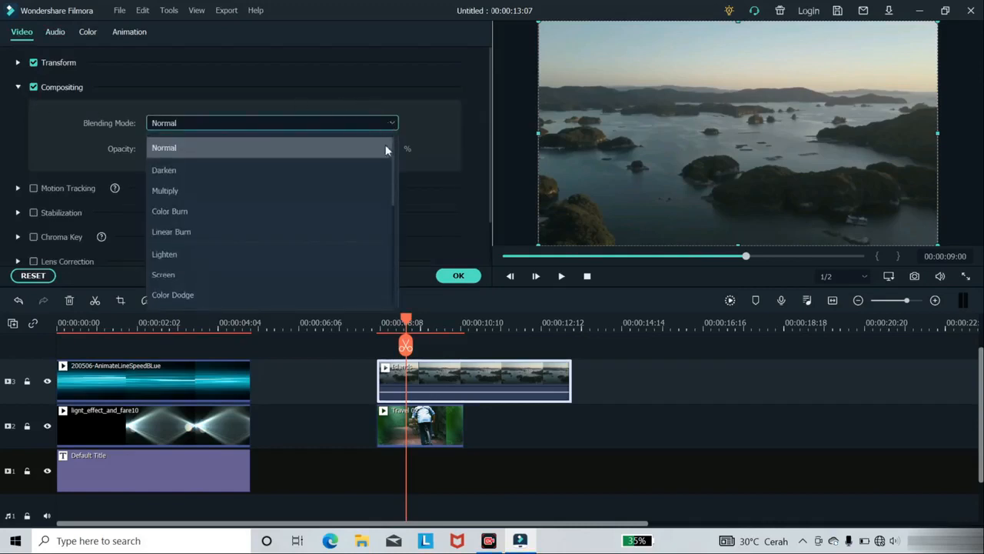
{"action": "scroll", "coordinate": [392, 185], "scroll_direction": "down", "scroll_amount": 1}
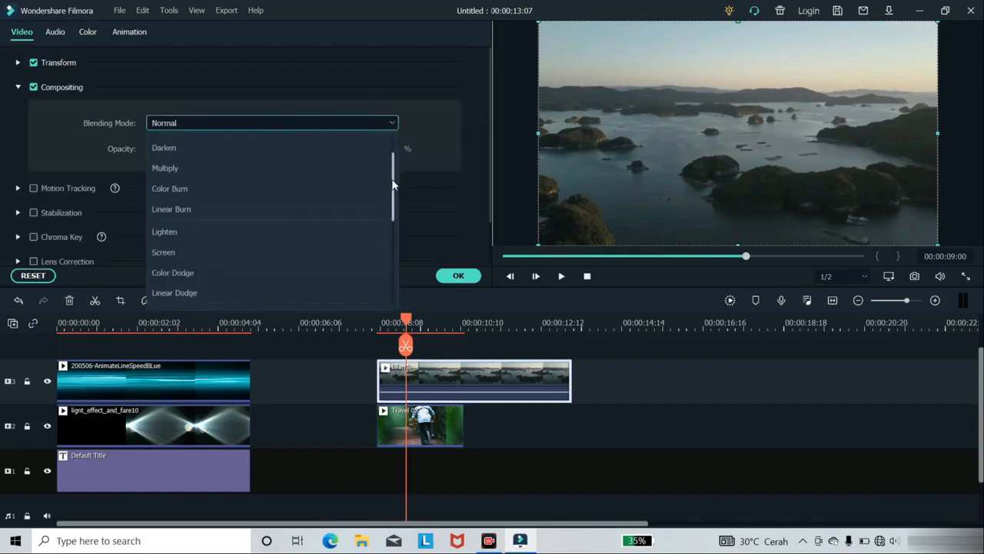
{"action": "left_click", "coordinate": [188, 257]}
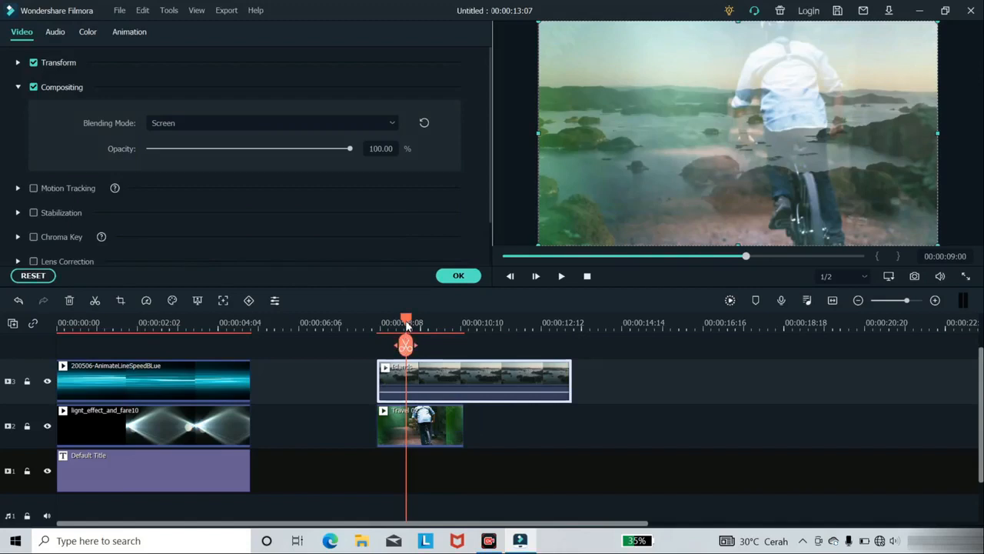
{"action": "left_click_drag", "start_coordinate": [407, 323], "coordinate": [394, 324]}
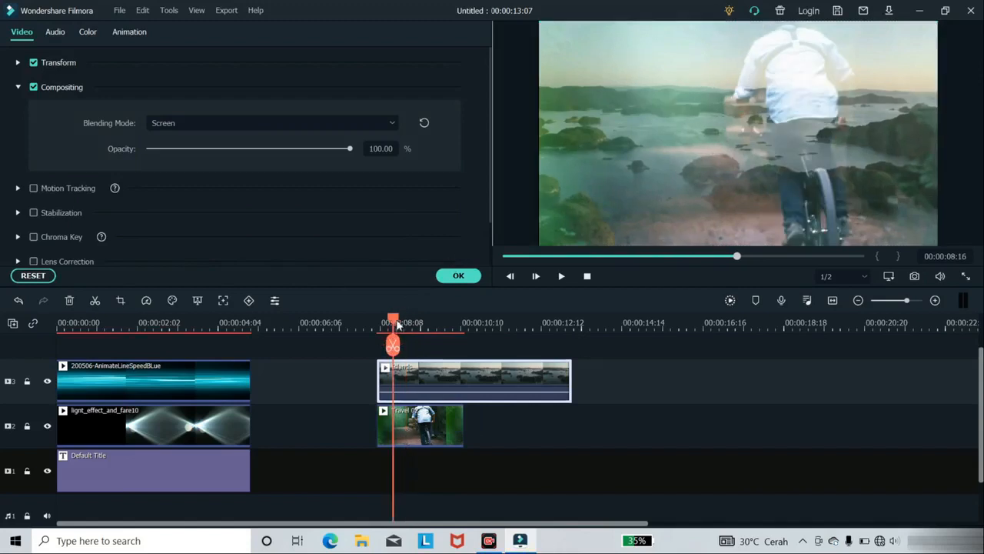
{"action": "left_click_drag", "start_coordinate": [398, 325], "coordinate": [430, 338]}
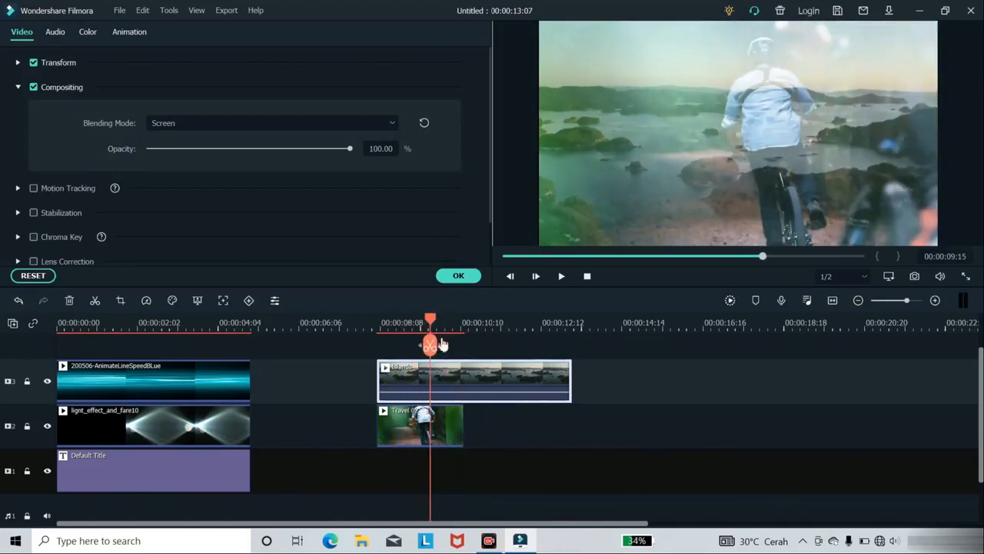
Set the Islands clip's blending mode to Multiply and move the playhead to 00:00:09:13
{"action": "left_click", "coordinate": [390, 129]}
{"action": "left_click", "coordinate": [273, 166]}
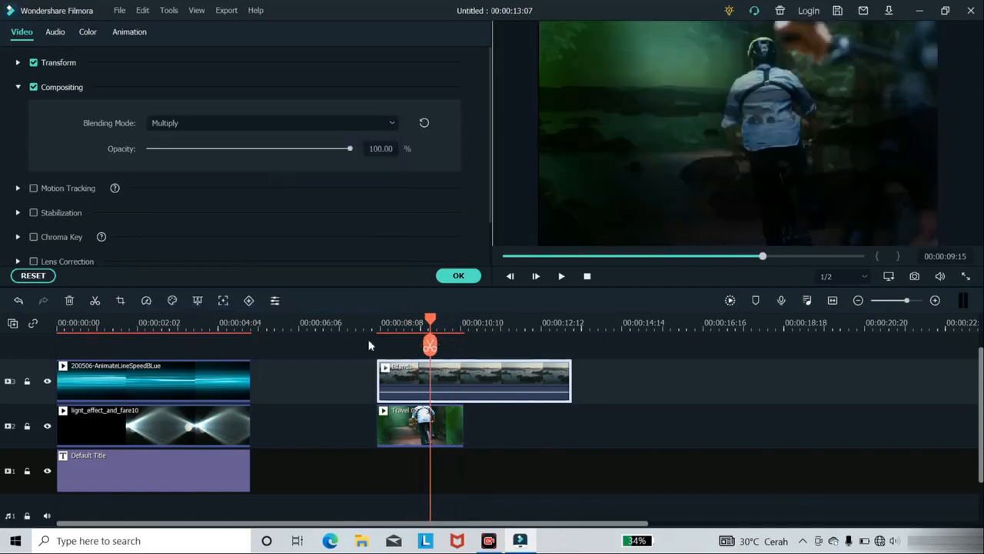
{"action": "mouse_move", "coordinate": [432, 323]}
{"action": "left_mouse_down"}
{"action": "mouse_move", "coordinate": [391, 323]}
{"action": "mouse_move", "coordinate": [446, 326]}
{"action": "mouse_move", "coordinate": [412, 327]}
{"action": "mouse_move", "coordinate": [426, 326]}
{"action": "left_mouse_up"}
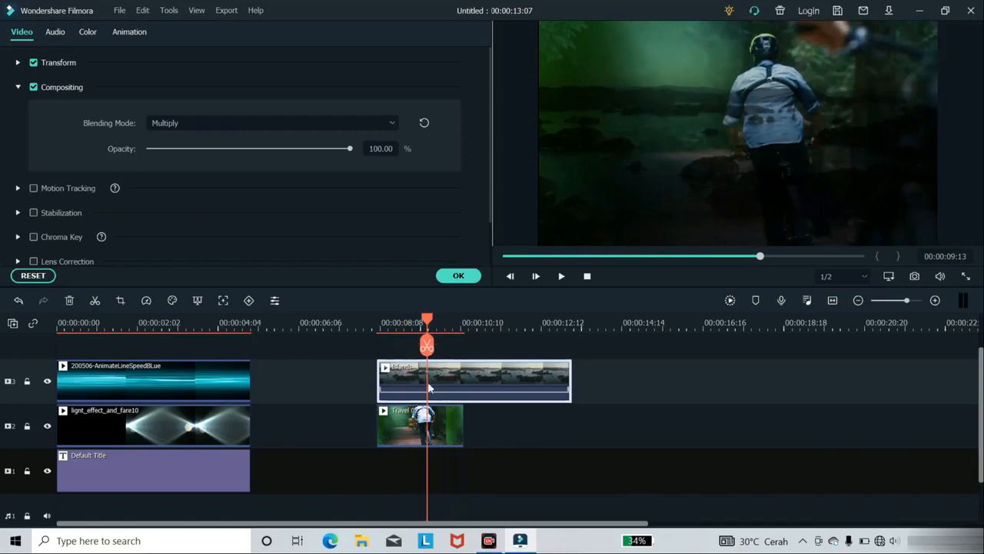
Compare Islands beyond the end of Travel 02 with the overlap at 00:00:10:00, and select Travel 02 to view its blending settings
{"action": "left_click_drag", "start_coordinate": [428, 326], "coordinate": [513, 343]}
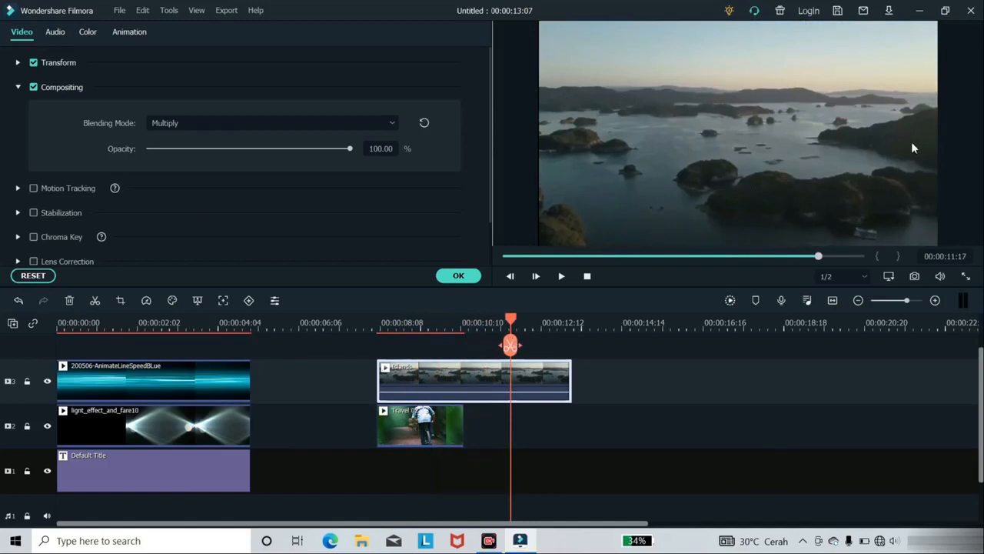
{"action": "left_click_drag", "start_coordinate": [513, 320], "coordinate": [486, 325]}
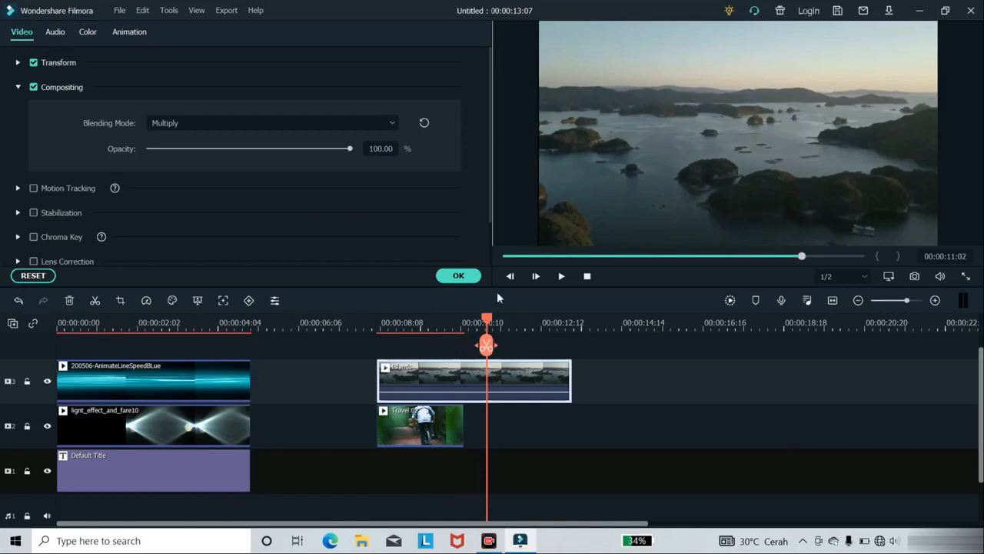
{"action": "left_click_drag", "start_coordinate": [488, 323], "coordinate": [445, 323]}
{"action": "left_click", "coordinate": [423, 423]}
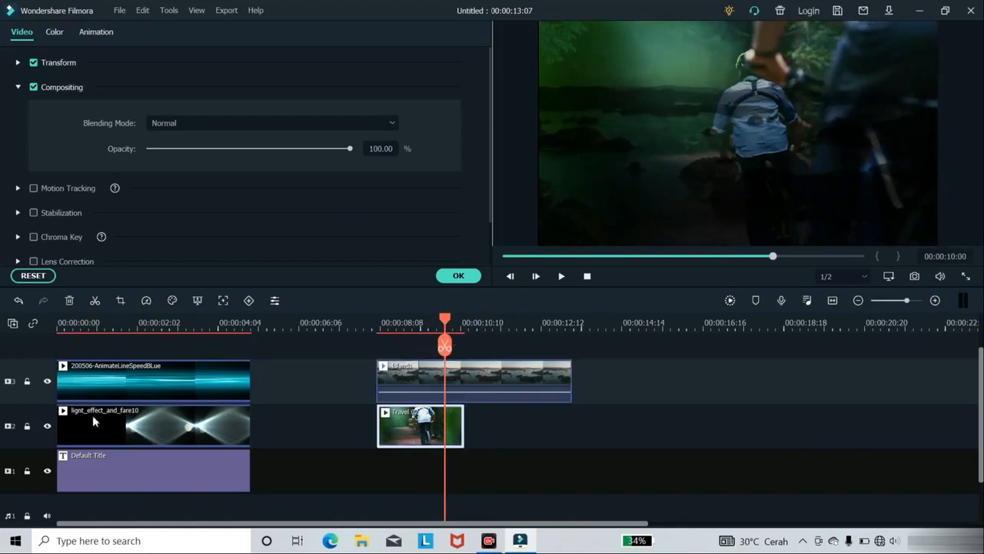
Hide video track 3 to view Travel 02 alone back to 00:00:09:04, and show the track again
{"action": "left_click", "coordinate": [47, 380]}
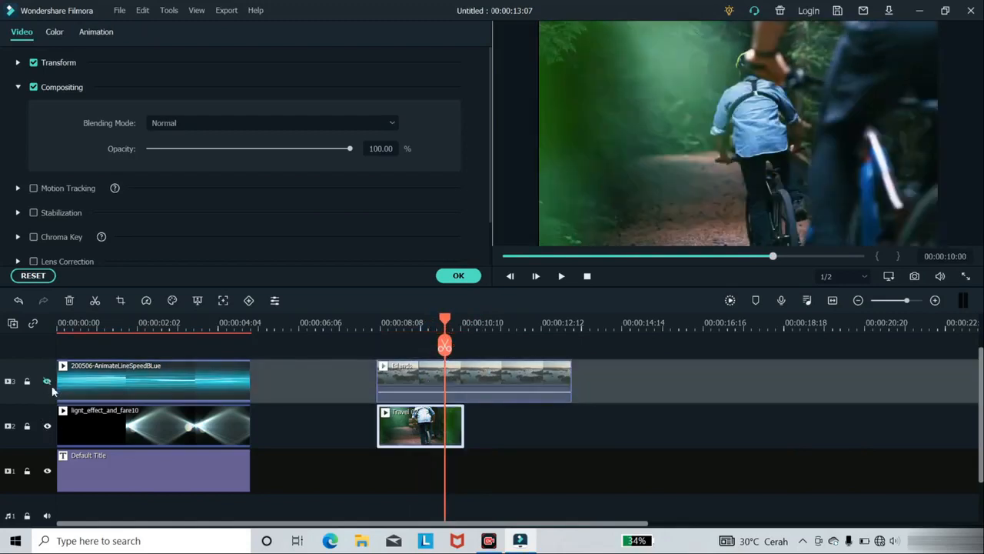
{"action": "left_click_drag", "start_coordinate": [446, 323], "coordinate": [413, 323]}
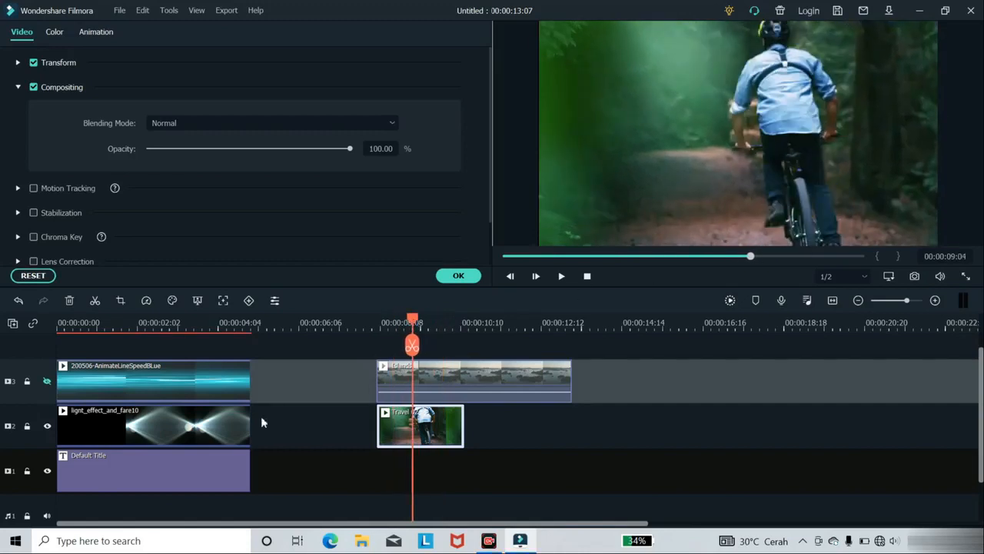
{"action": "left_click", "coordinate": [46, 381]}
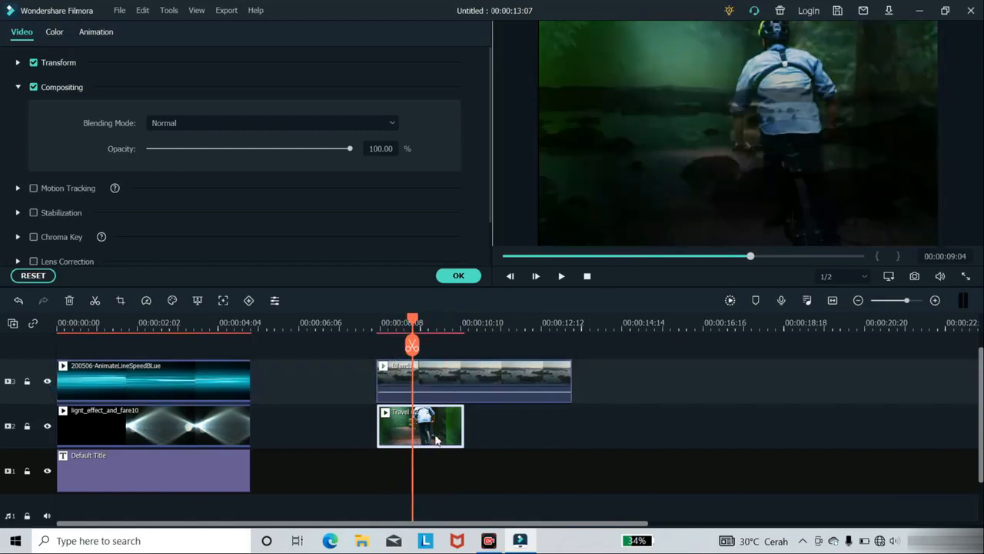
Move the playhead to 00:00:09:08 and set the Islands clip's blending mode to Overlay
{"action": "mouse_move", "coordinate": [415, 321]}
{"action": "left_mouse_down"}
{"action": "mouse_move", "coordinate": [430, 322]}
{"action": "mouse_move", "coordinate": [418, 322]}
{"action": "left_mouse_up"}
{"action": "left_click", "coordinate": [446, 377]}
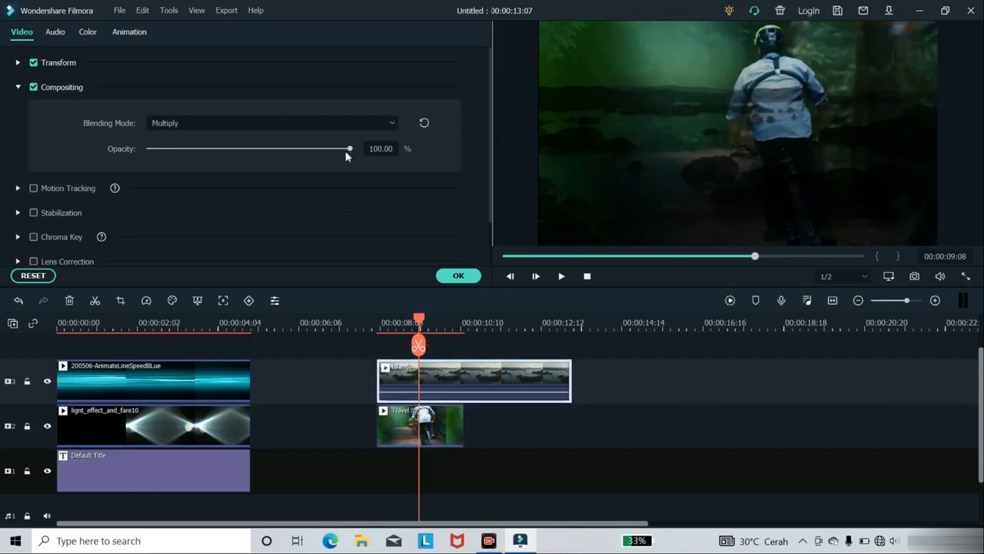
{"action": "left_click", "coordinate": [397, 124]}
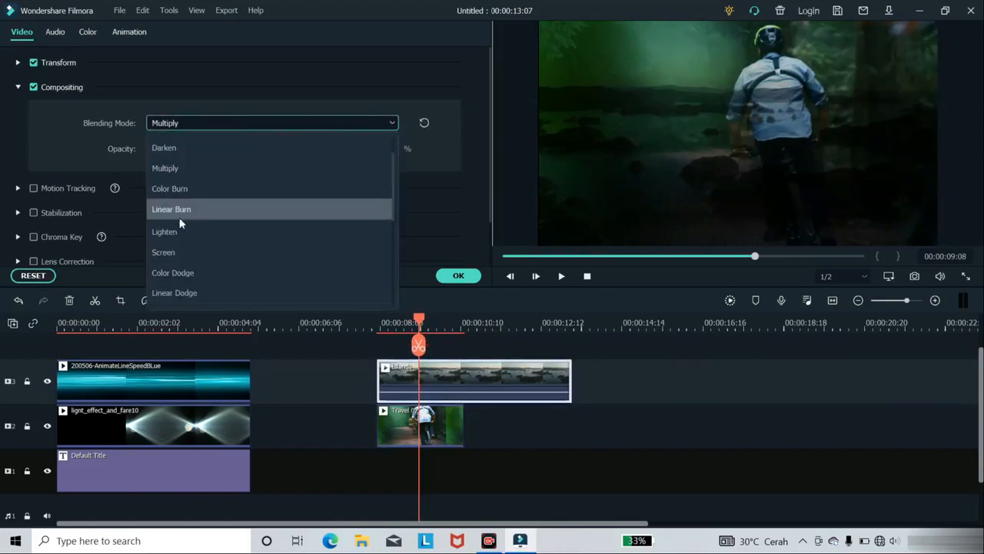
{"action": "left_click_drag", "start_coordinate": [395, 205], "coordinate": [391, 252]}
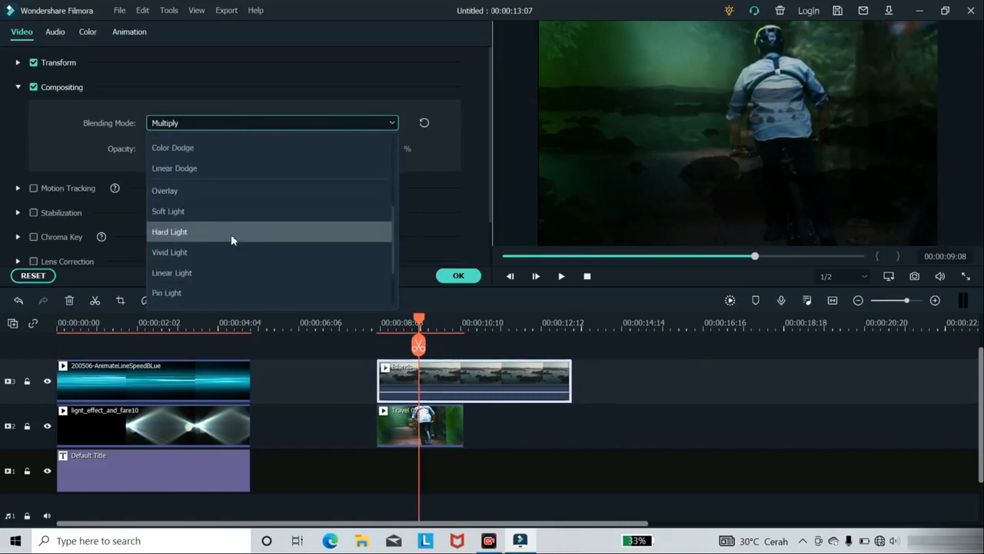
{"action": "left_click", "coordinate": [218, 195]}
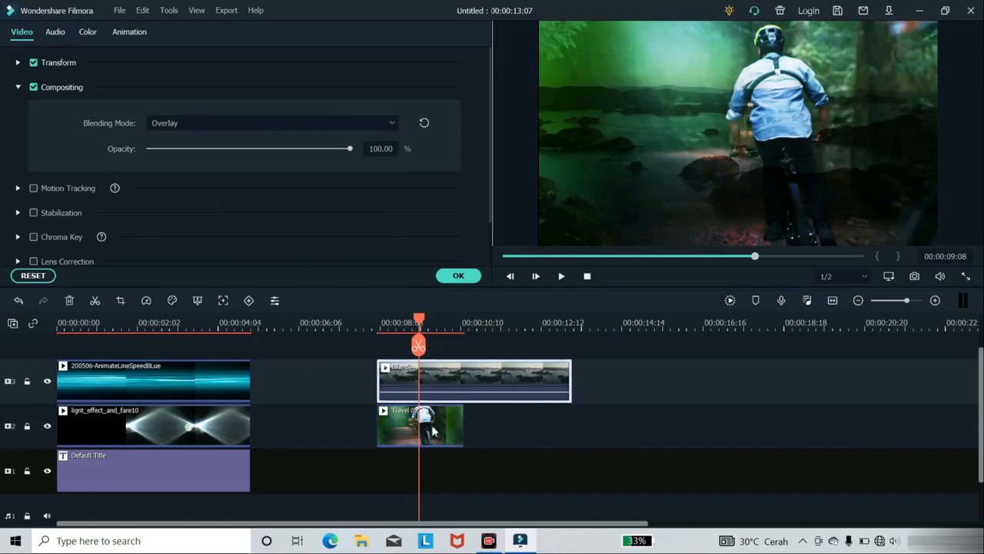
Try the Soft Light and Hard Light blending modes on the Islands clip
{"action": "left_click", "coordinate": [391, 125]}
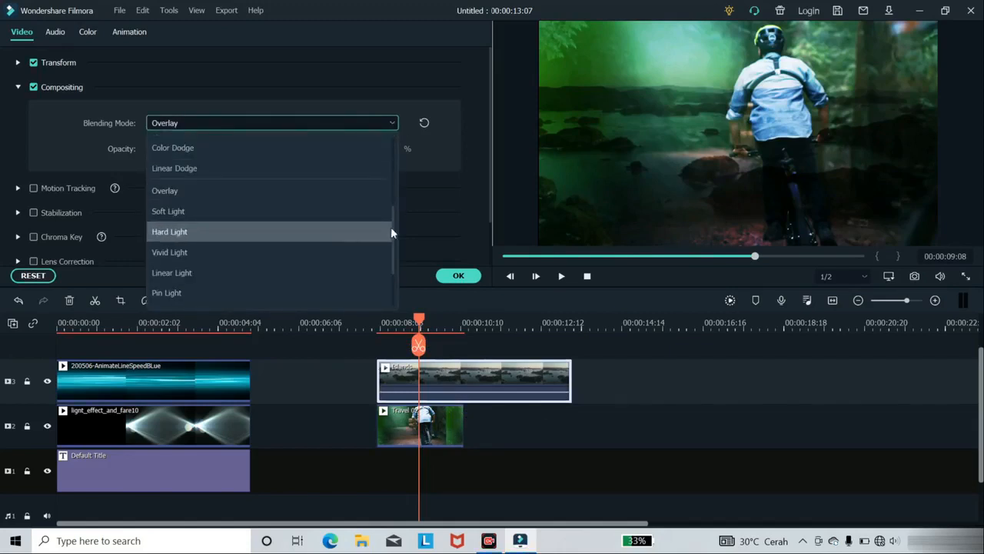
{"action": "left_click", "coordinate": [181, 213]}
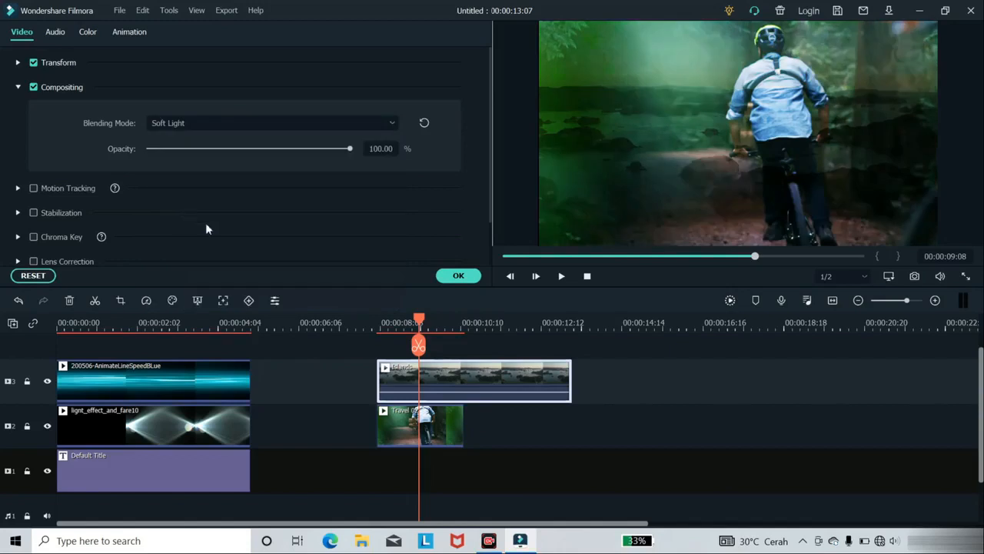
{"action": "left_click", "coordinate": [202, 123]}
{"action": "left_click", "coordinate": [209, 228]}
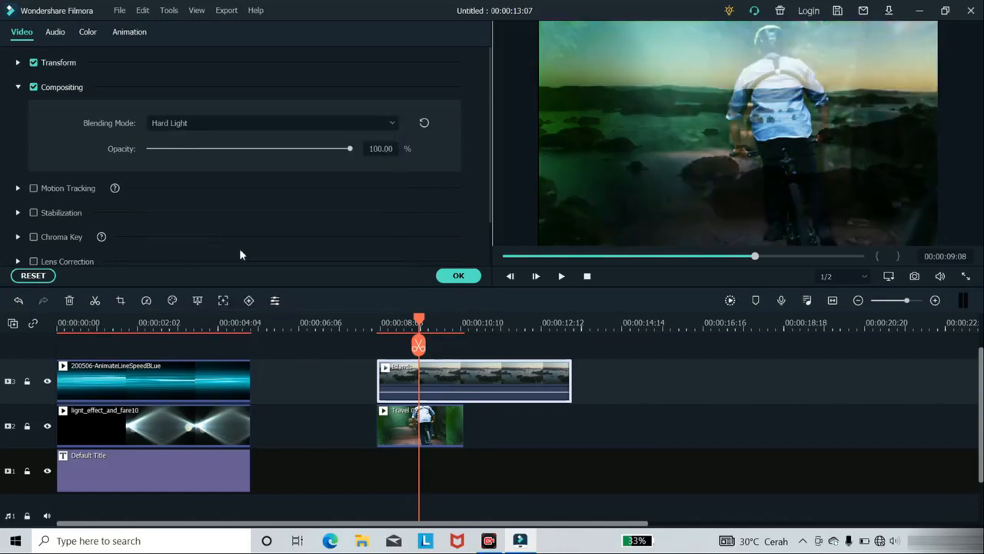
Try the Difference blending mode on the Islands clip over Travel 02
{"action": "left_click", "coordinate": [394, 123]}
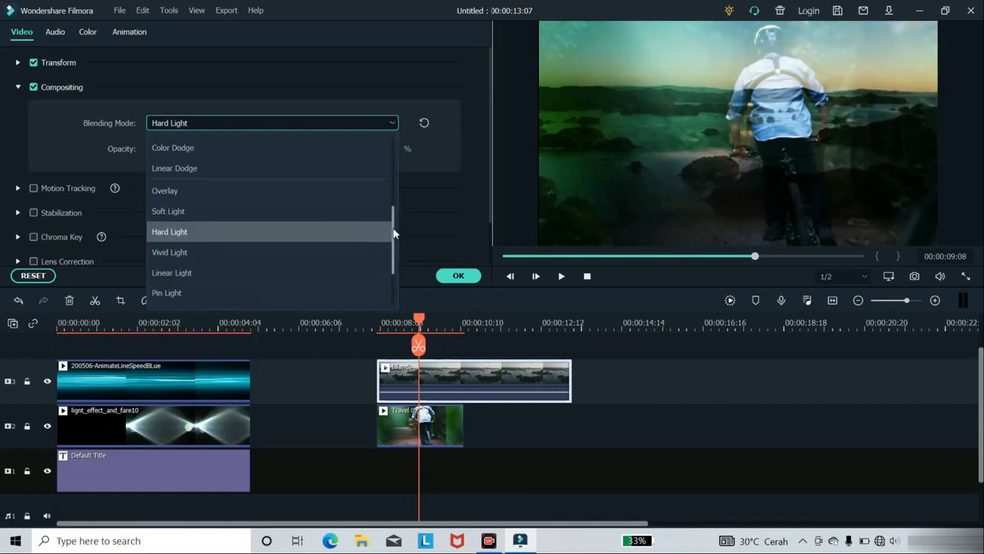
{"action": "left_click_drag", "start_coordinate": [396, 229], "coordinate": [395, 263]}
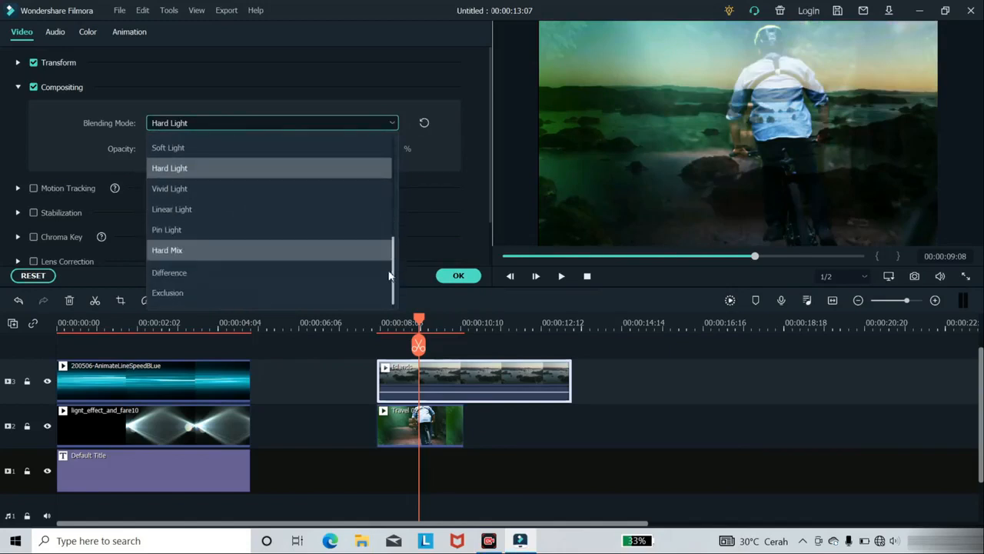
{"action": "left_click", "coordinate": [188, 274]}
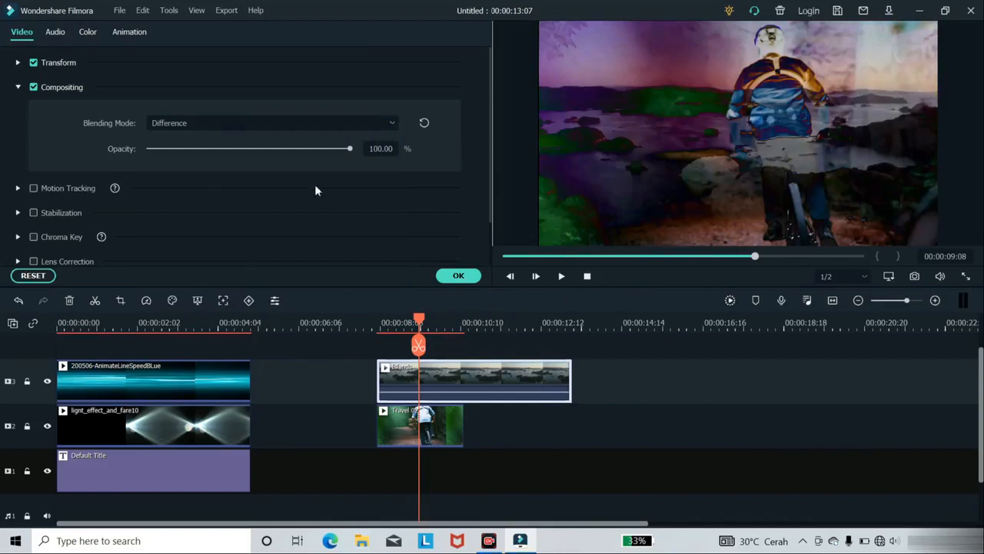
Set the Islands clip's blending mode to Exclusion and move the playhead to 00:00:07:12, before the overlapping clips
{"action": "left_click", "coordinate": [342, 125]}
{"action": "left_click", "coordinate": [232, 294]}
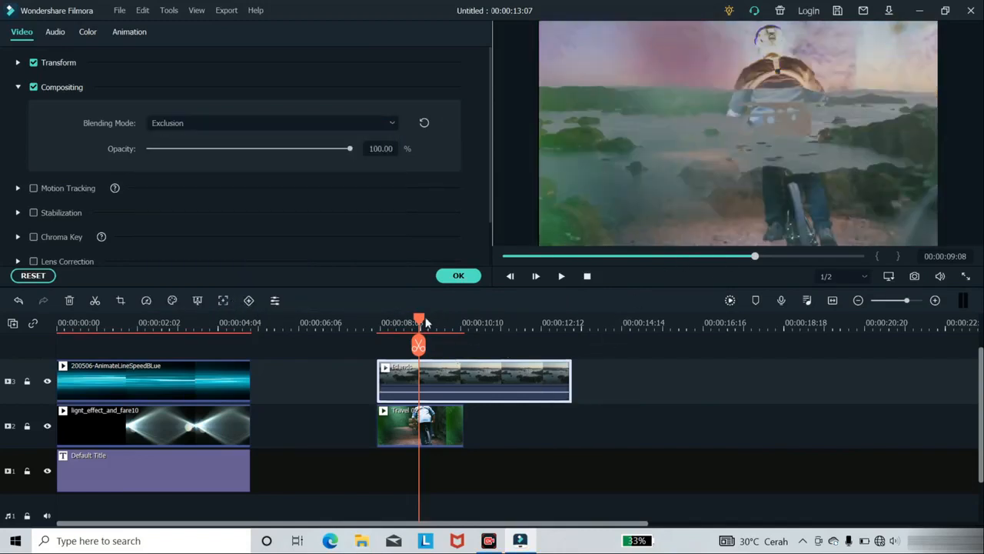
{"action": "left_click_drag", "start_coordinate": [421, 323], "coordinate": [350, 327]}
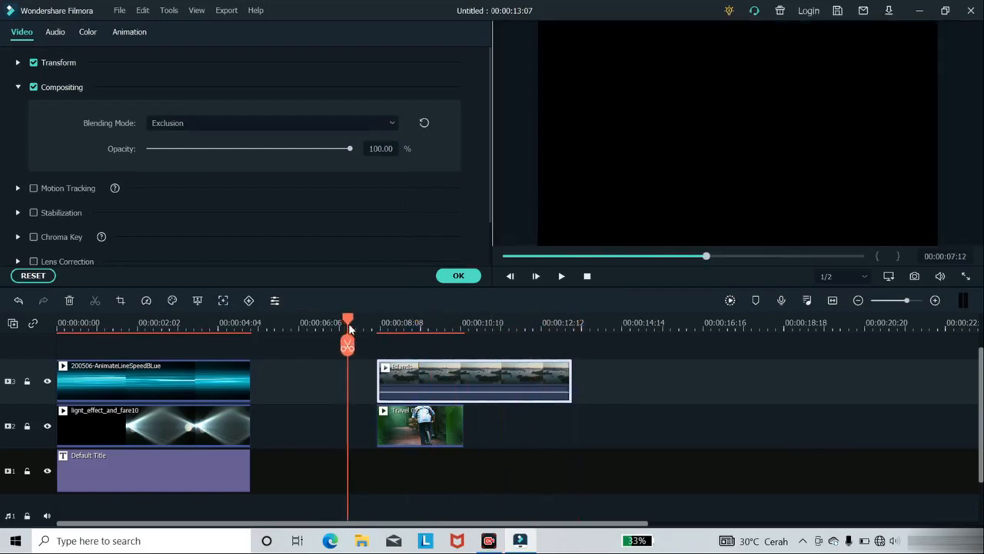